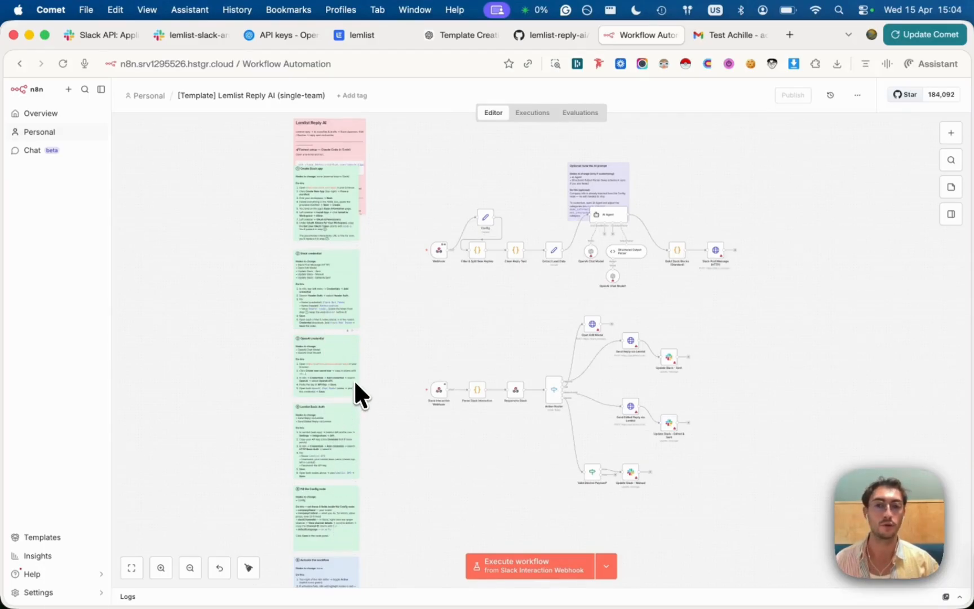
Pan around the n8n canvas to review the Lemlist Reply AI nodes and setup notes, then open the lemlist-slack-answers Slack tab
{"action": "scroll", "coordinate": [354, 381], "scroll_direction": "up", "scroll_amount": 5}
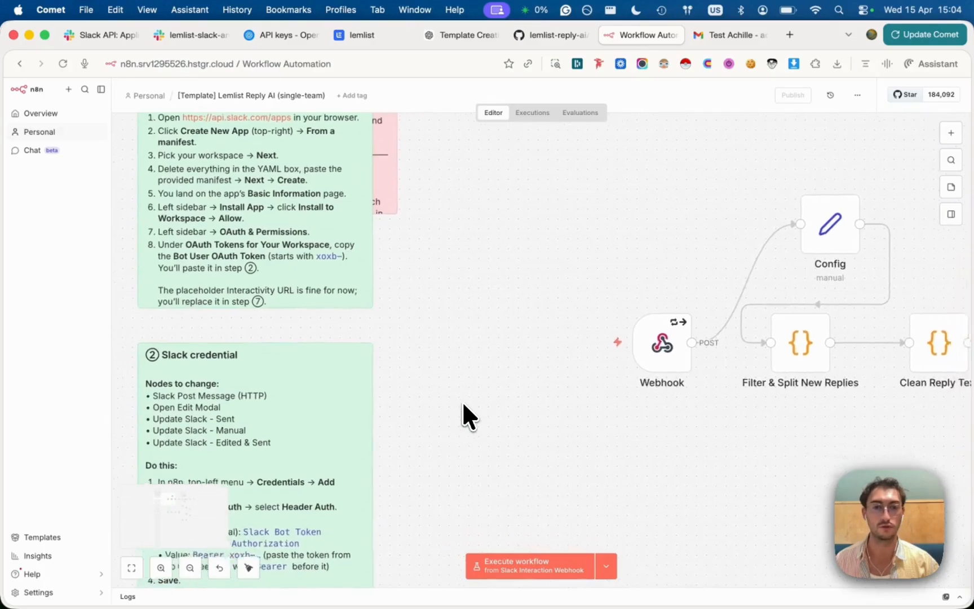
{"action": "scroll", "coordinate": [462, 401], "scroll_direction": "right", "scroll_amount": 3}
{"action": "scroll", "coordinate": [613, 398], "scroll_direction": "right", "scroll_amount": 4}
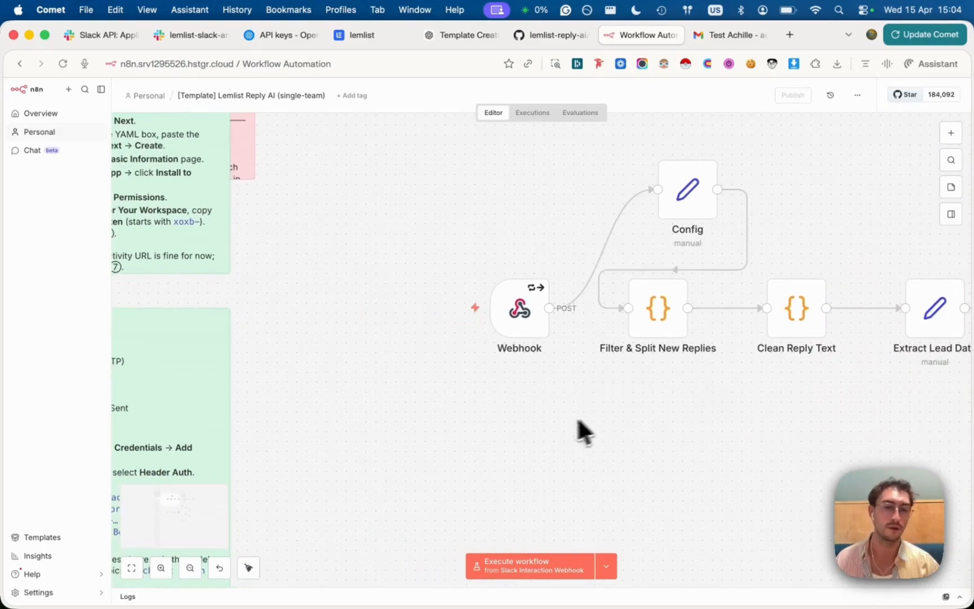
{"action": "scroll", "coordinate": [566, 434], "scroll_direction": "right", "scroll_amount": 10}
{"action": "scroll", "coordinate": [537, 432], "scroll_direction": "left", "scroll_amount": 2}
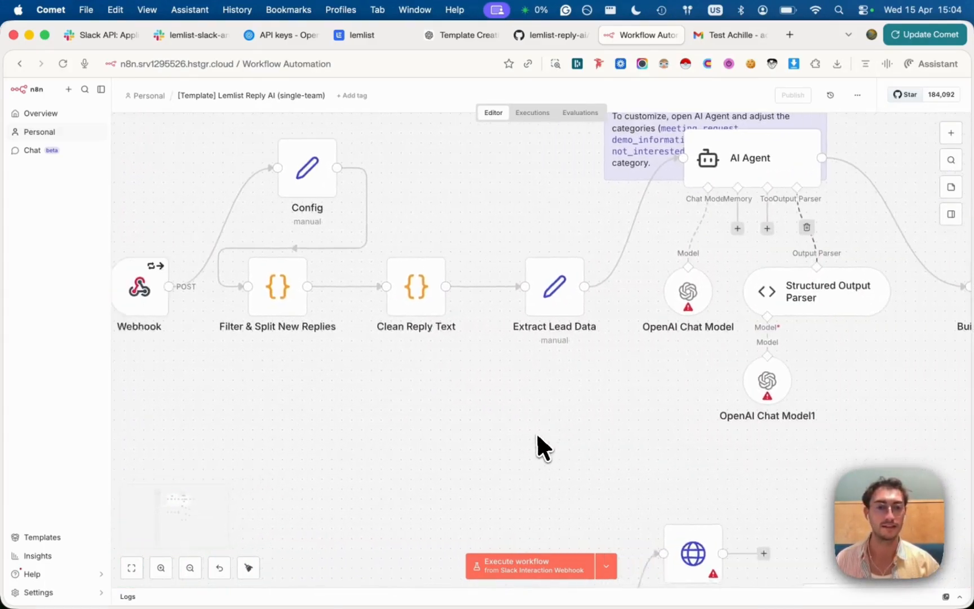
{"action": "scroll", "coordinate": [536, 431], "scroll_direction": "down", "scroll_amount": 8}
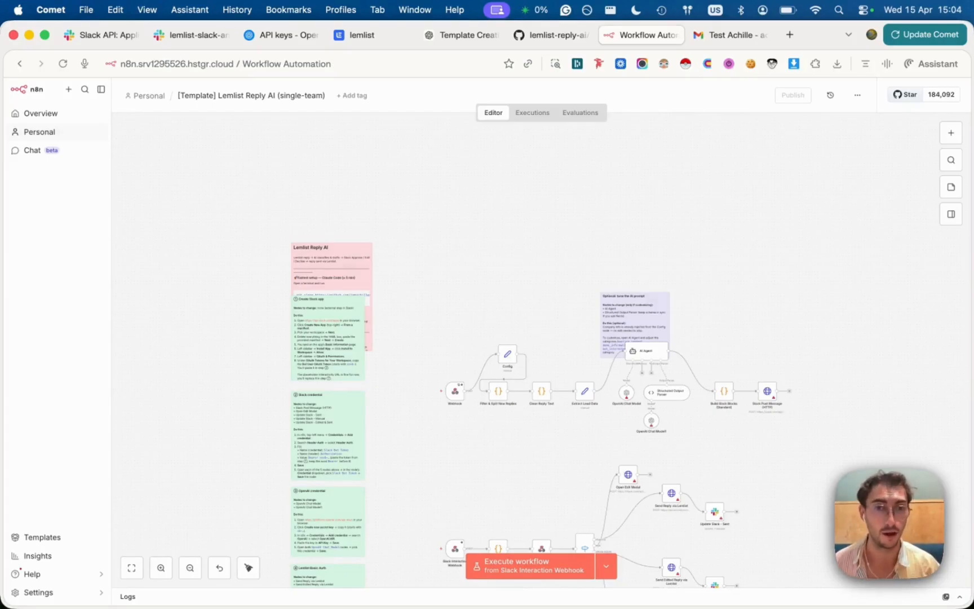
{"action": "scroll", "coordinate": [468, 410], "scroll_direction": "down", "scroll_amount": 2}
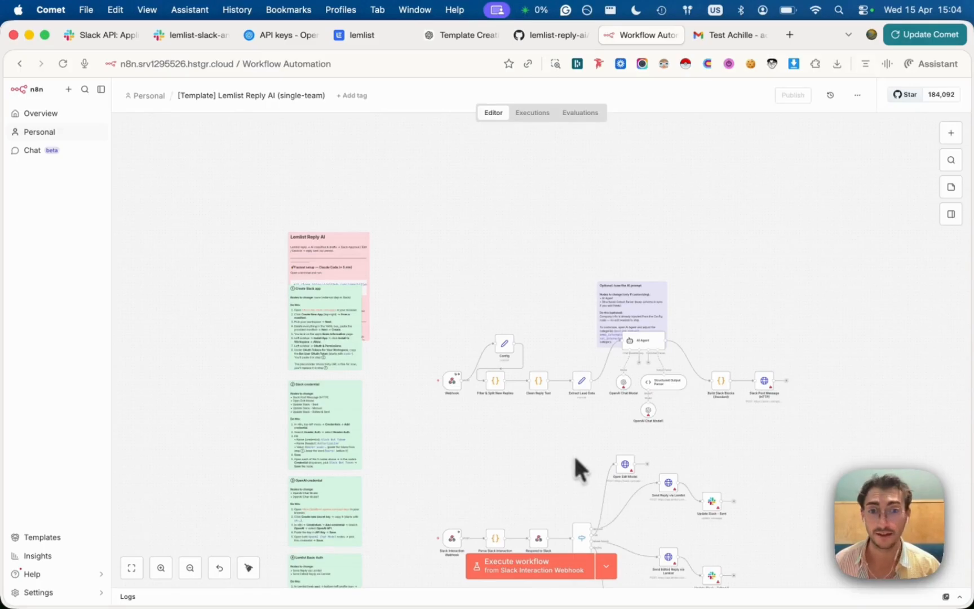
{"action": "scroll", "coordinate": [515, 416], "scroll_direction": "up", "scroll_amount": 5}
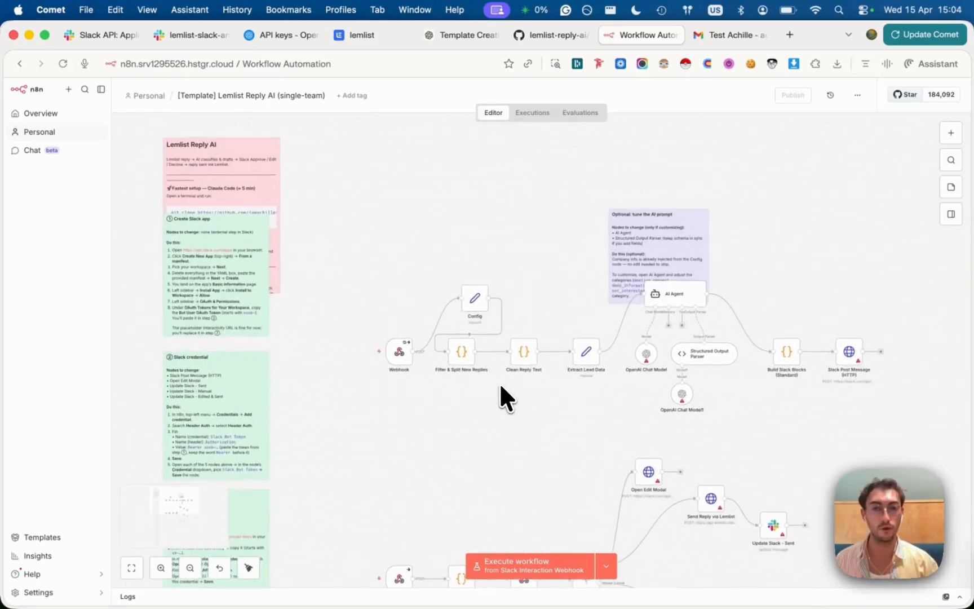
{"action": "scroll", "coordinate": [489, 403], "scroll_direction": "down", "scroll_amount": 1}
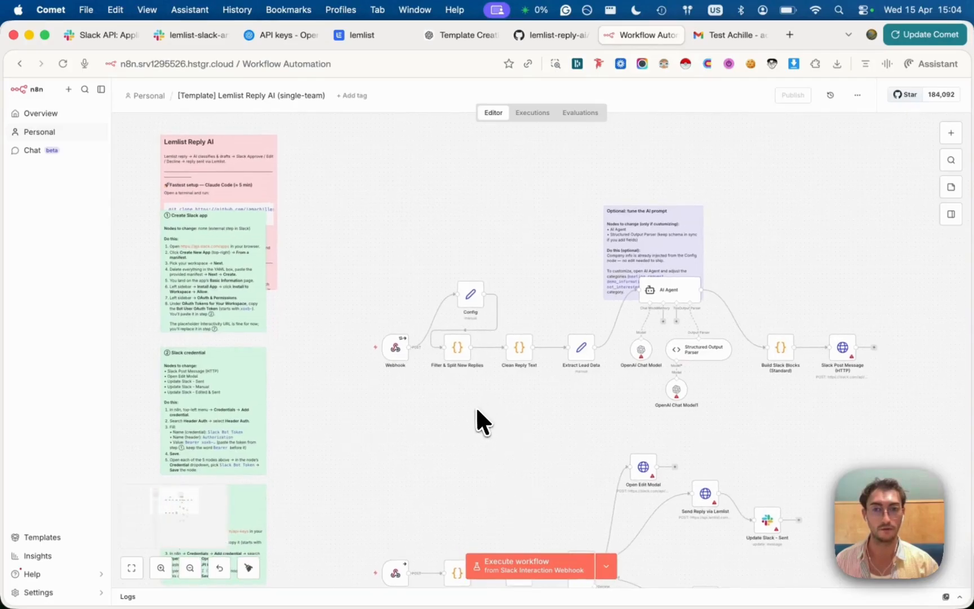
{"action": "scroll", "coordinate": [477, 409], "scroll_direction": "down", "scroll_amount": 1}
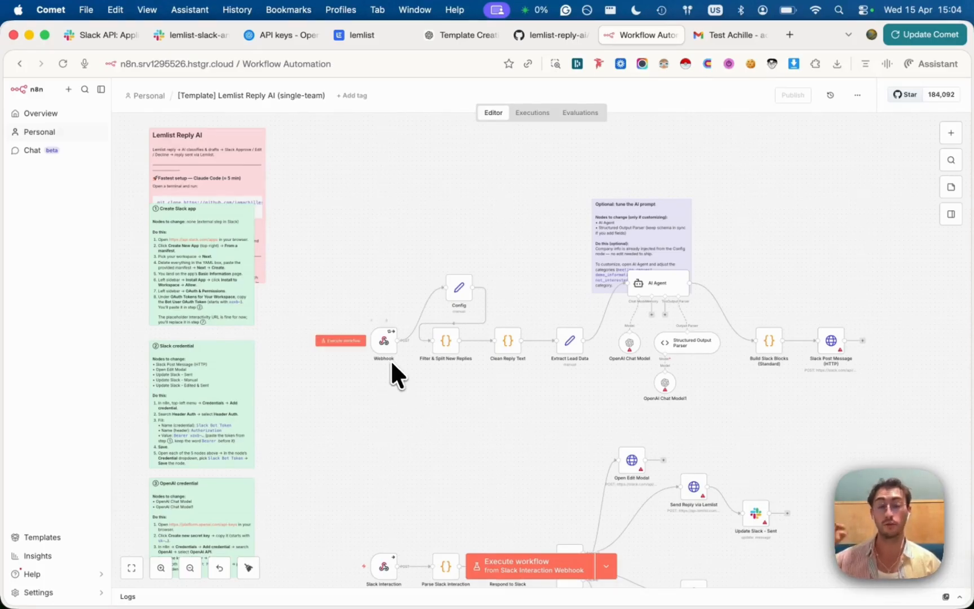
{"action": "scroll", "coordinate": [548, 374], "scroll_direction": "right", "scroll_amount": 2}
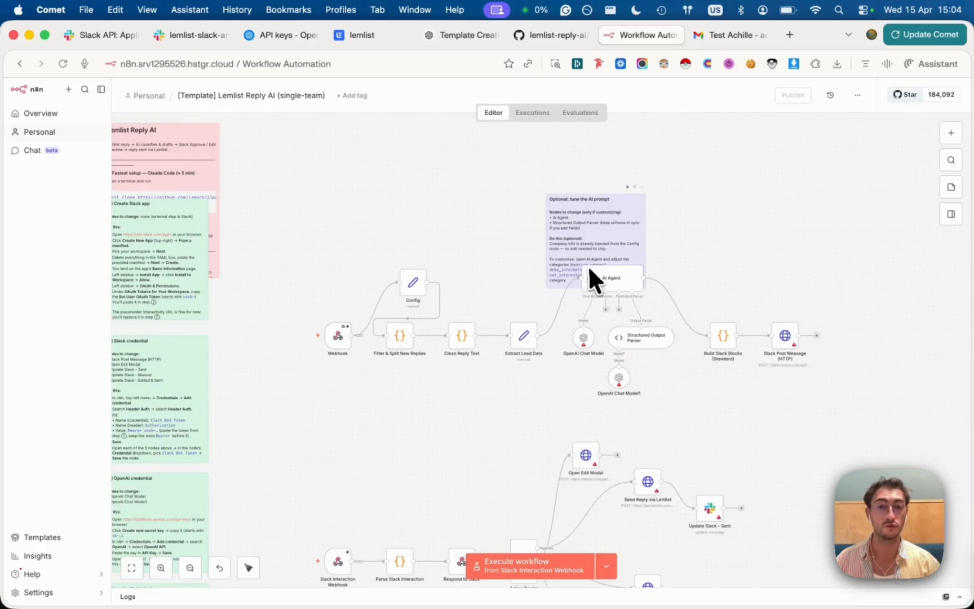
{"action": "scroll", "coordinate": [631, 370], "scroll_direction": "down", "scroll_amount": 3}
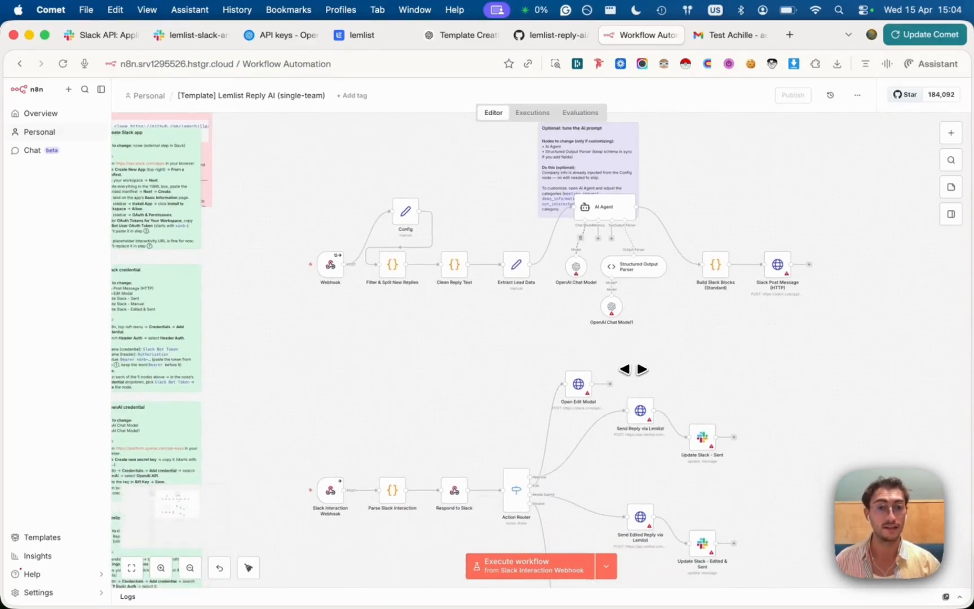
{"action": "scroll", "coordinate": [632, 371], "scroll_direction": "down", "scroll_amount": 1}
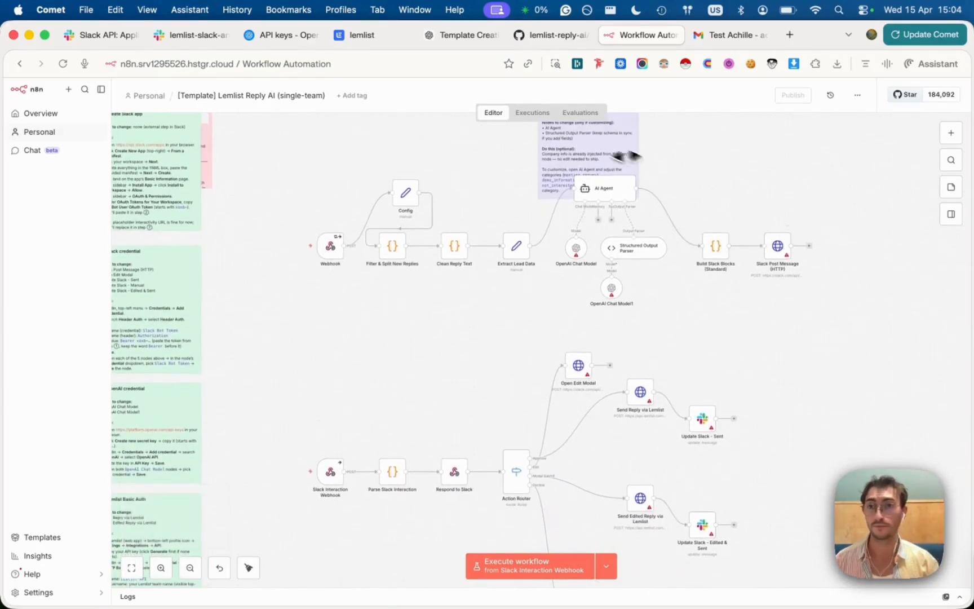
{"action": "left_click", "coordinate": [193, 35]}
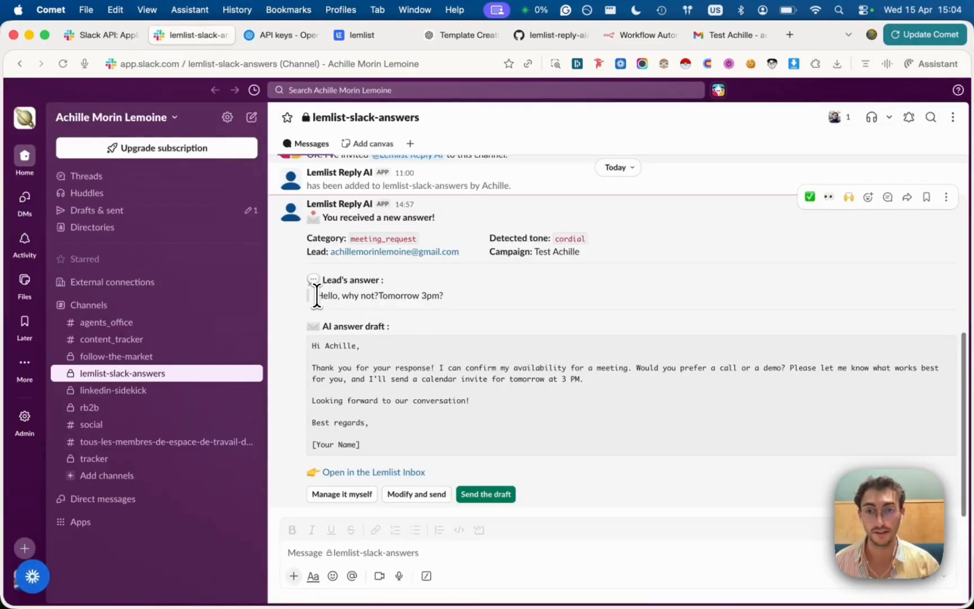
{"action": "left_click_drag", "start_coordinate": [315, 296], "coordinate": [385, 297]}
{"action": "left_click", "coordinate": [386, 297]}
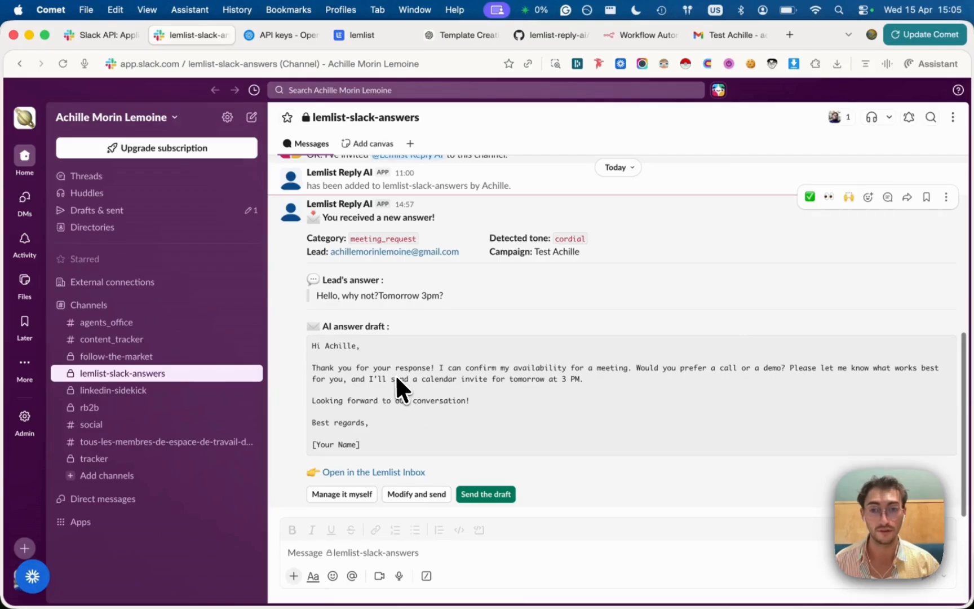
{"action": "left_click_drag", "start_coordinate": [318, 348], "coordinate": [389, 445]}
{"action": "left_click", "coordinate": [389, 445]}
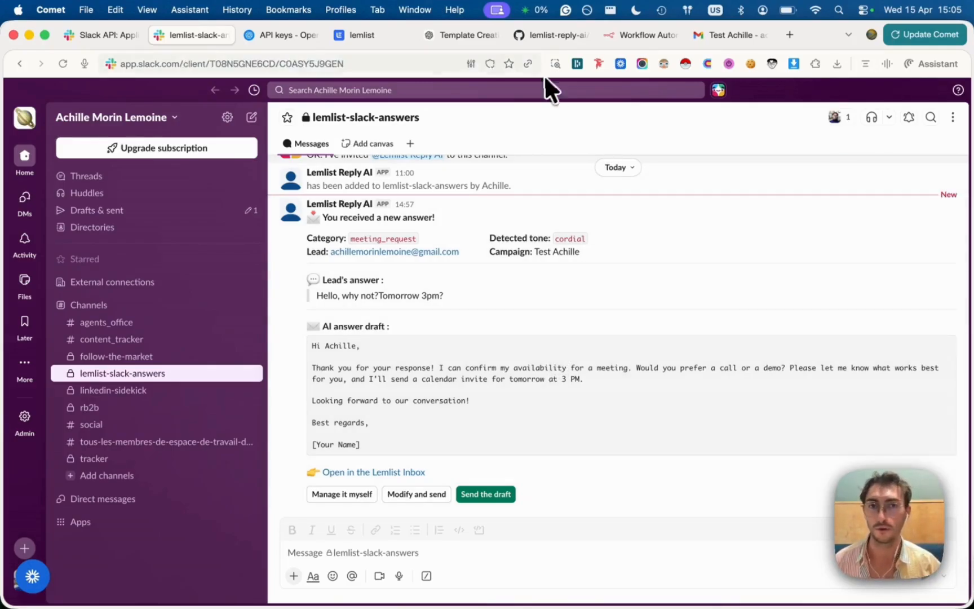
Open the lemlist-reply-ai repository's main page on GitHub and scroll through its README
{"action": "left_click", "coordinate": [628, 35]}
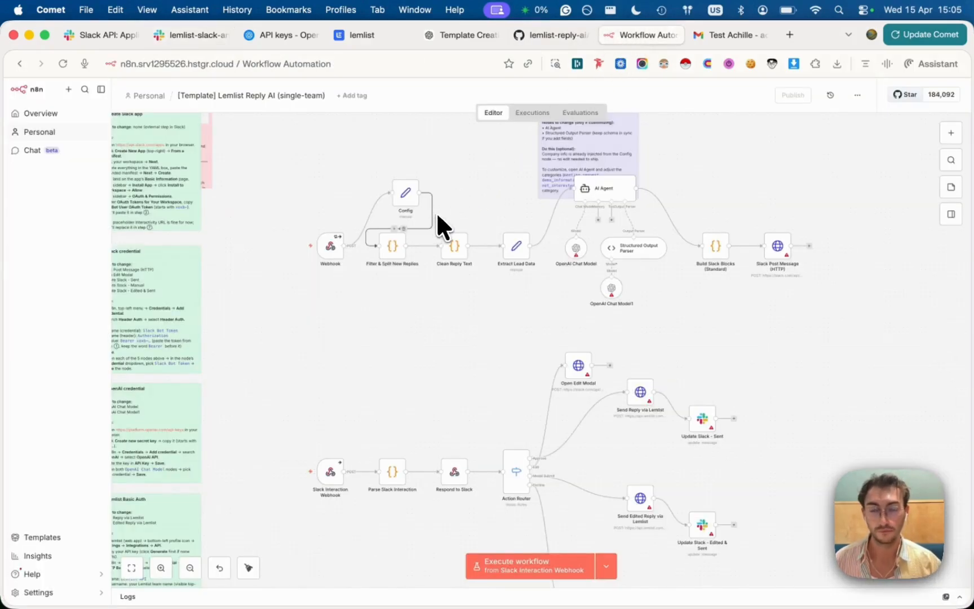
{"action": "scroll", "coordinate": [438, 210], "scroll_direction": "left", "scroll_amount": 5}
{"action": "scroll", "coordinate": [438, 210], "scroll_direction": "up", "scroll_amount": 3}
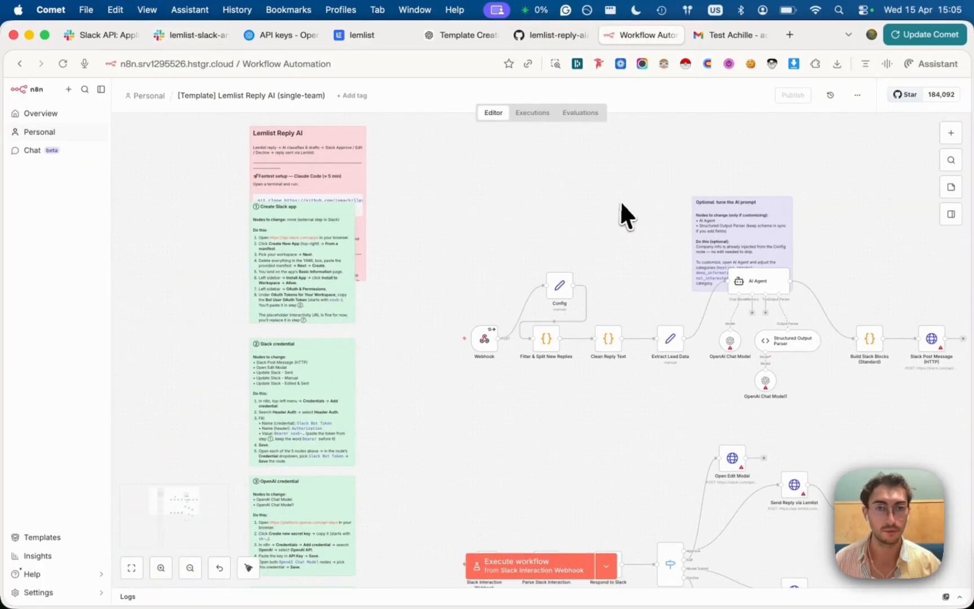
{"action": "left_click", "coordinate": [541, 35]}
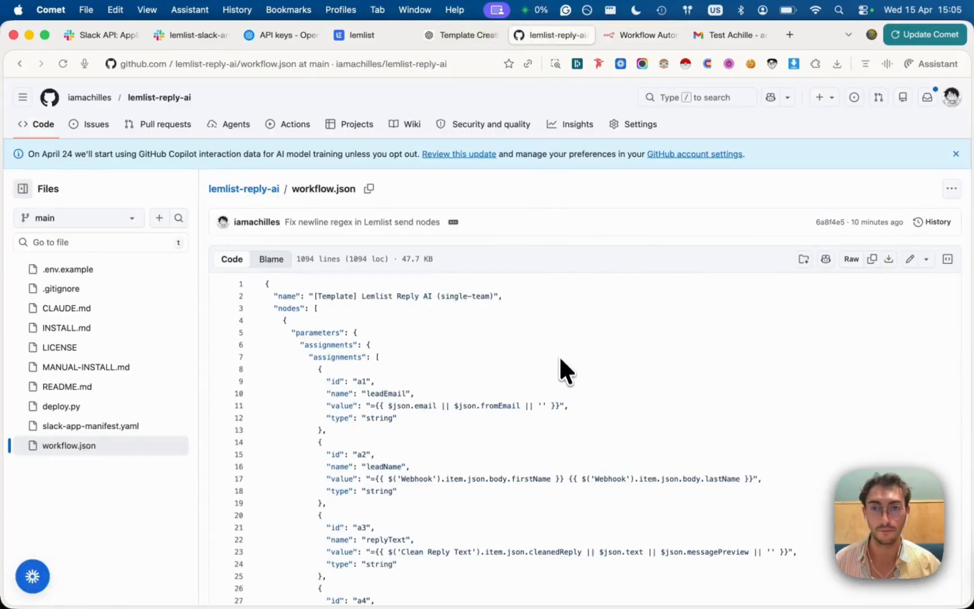
{"action": "left_click", "coordinate": [228, 189]}
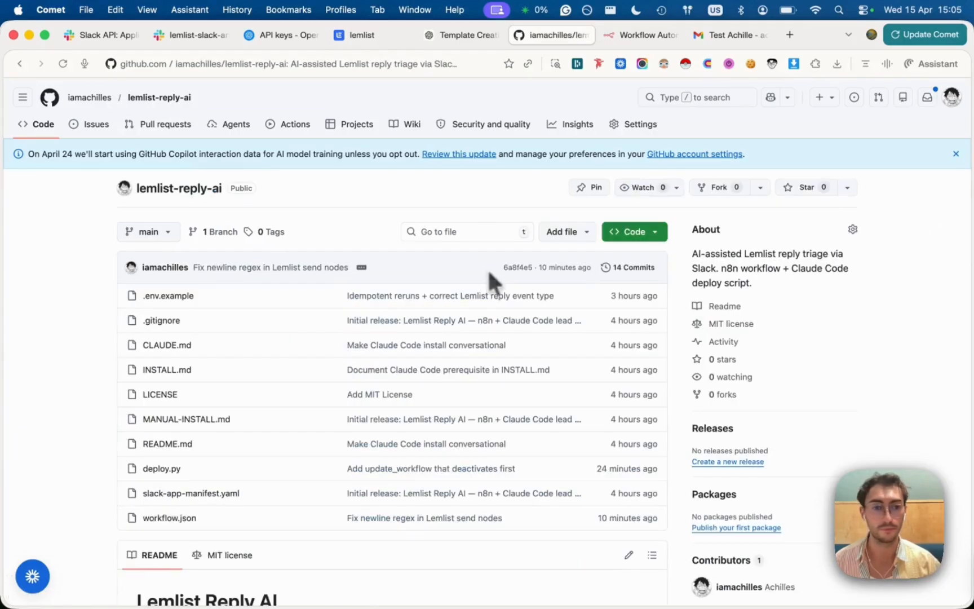
{"action": "scroll", "coordinate": [468, 333], "scroll_direction": "down", "scroll_amount": 6}
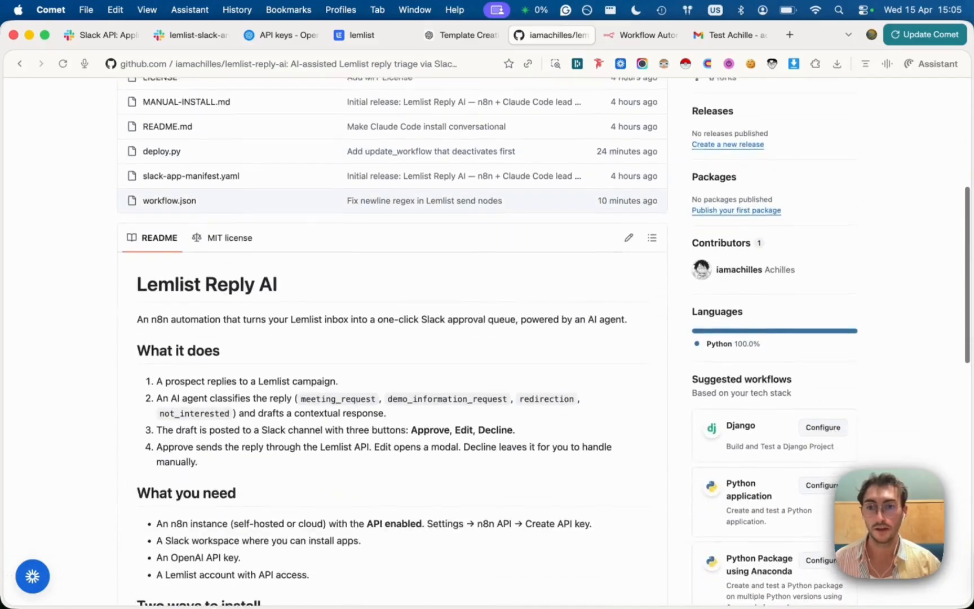
{"action": "scroll", "coordinate": [395, 338], "scroll_direction": "down", "scroll_amount": 2}
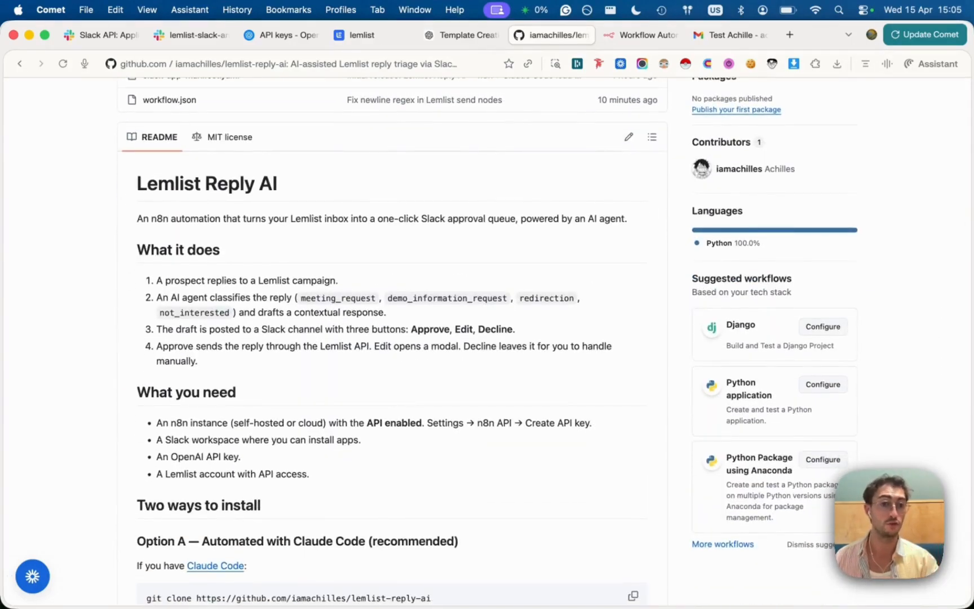
{"action": "scroll", "coordinate": [455, 332], "scroll_direction": "down", "scroll_amount": 10}
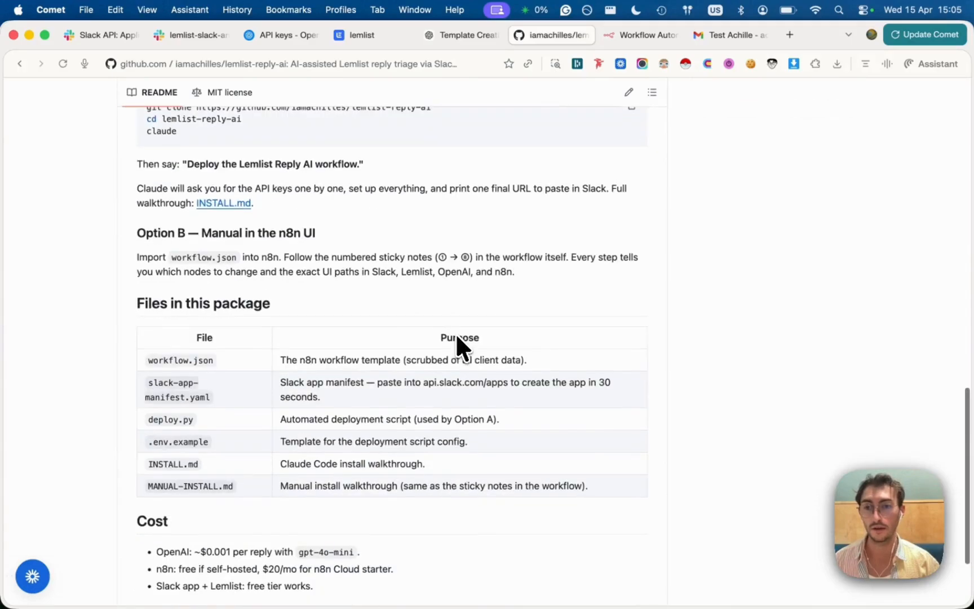
Highlight the README's Option B manual install paragraph, then return to the n8n editor
{"action": "triple_click", "coordinate": [251, 270]}
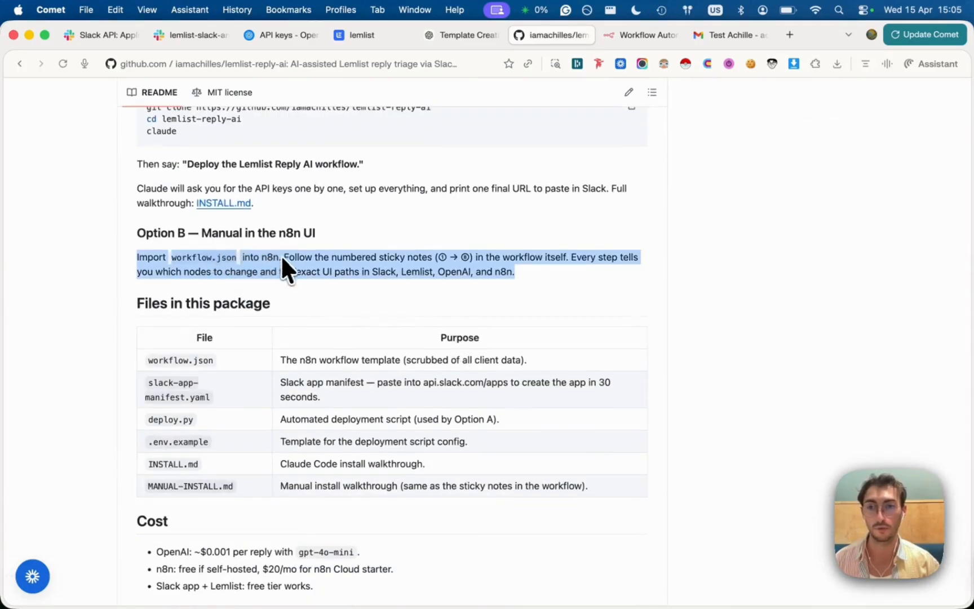
{"action": "scroll", "coordinate": [293, 263], "scroll_direction": "up", "scroll_amount": 2}
{"action": "left_click", "coordinate": [642, 34]}
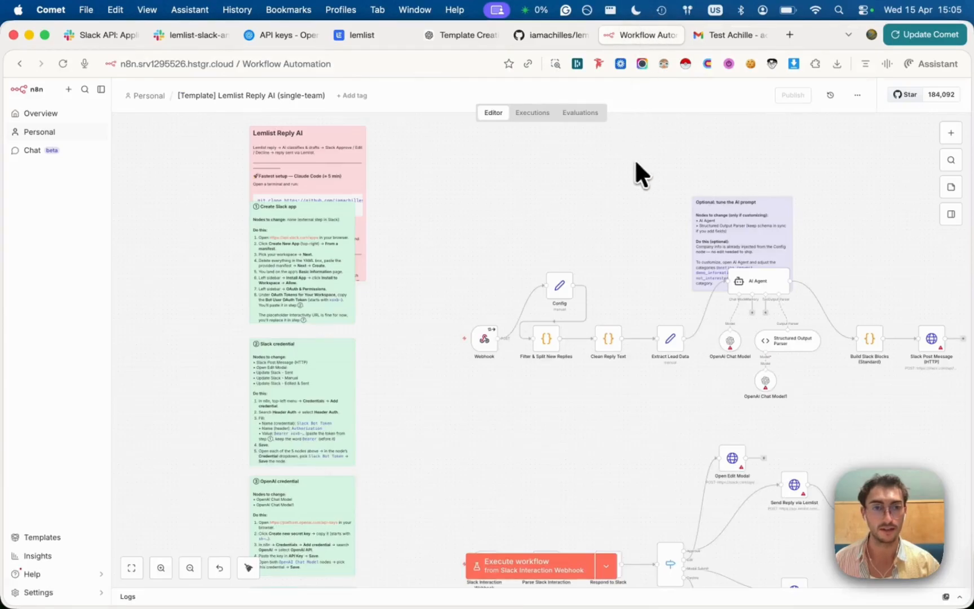
Delete everything on the canvas and import workflow (1).json from file
{"action": "key", "text": "super+a"}
{"action": "key", "text": "BackSpace"}
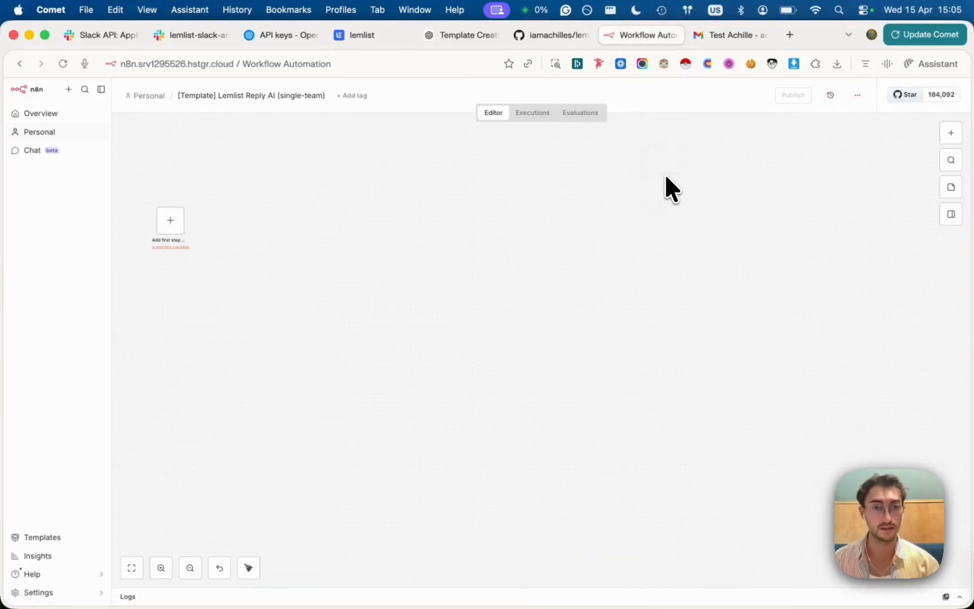
{"action": "left_click", "coordinate": [858, 95]}
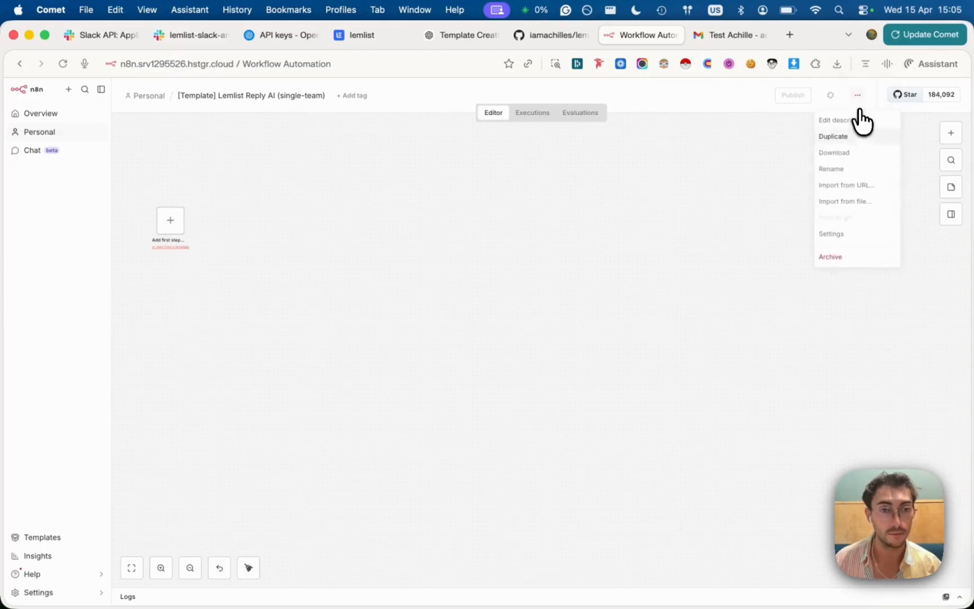
{"action": "left_click", "coordinate": [845, 202]}
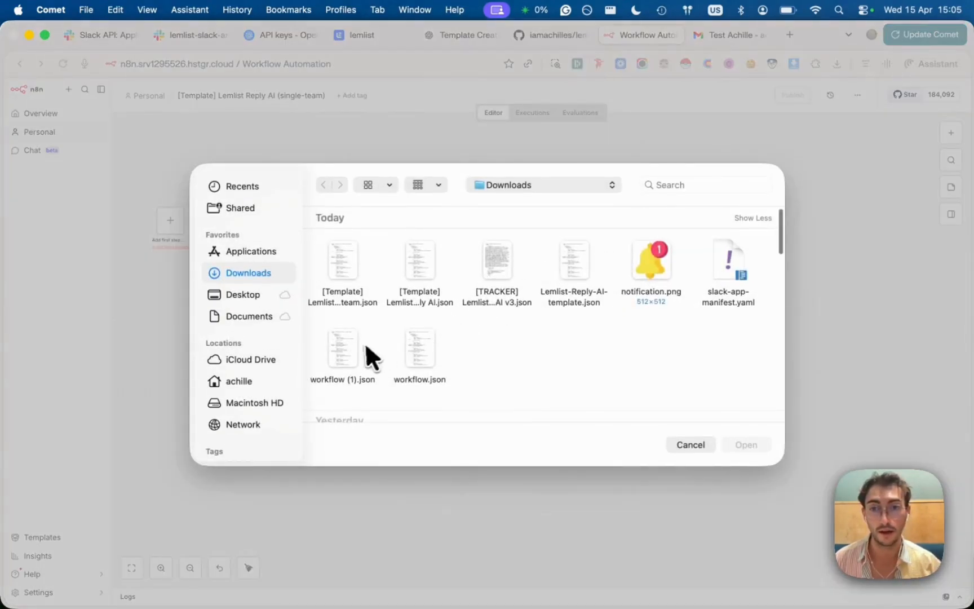
{"action": "double_click", "coordinate": [335, 352]}
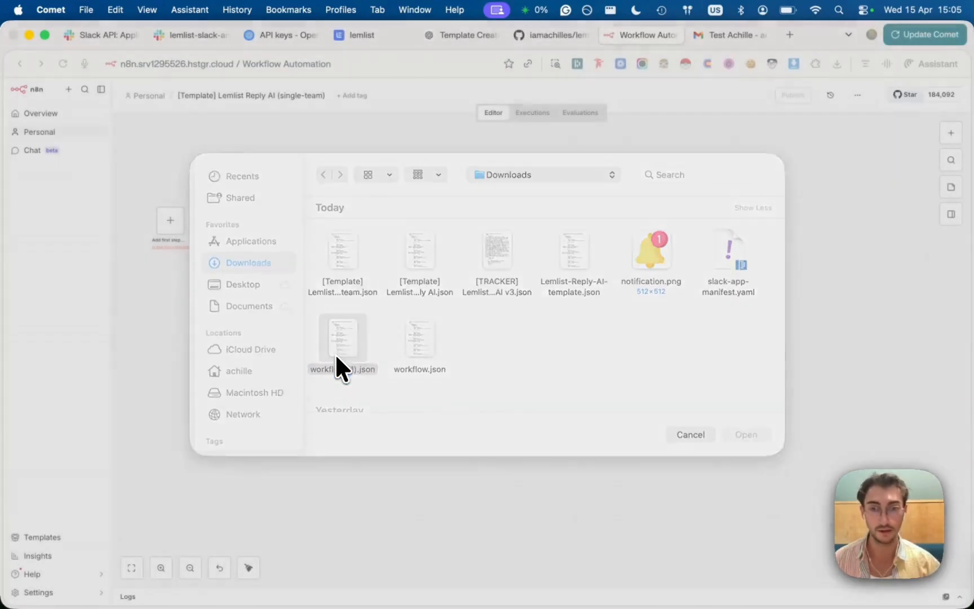
Shift the imported workflow to the right on the canvas and clear the selection
{"action": "scroll", "coordinate": [570, 296], "scroll_direction": "up", "scroll_amount": 10}
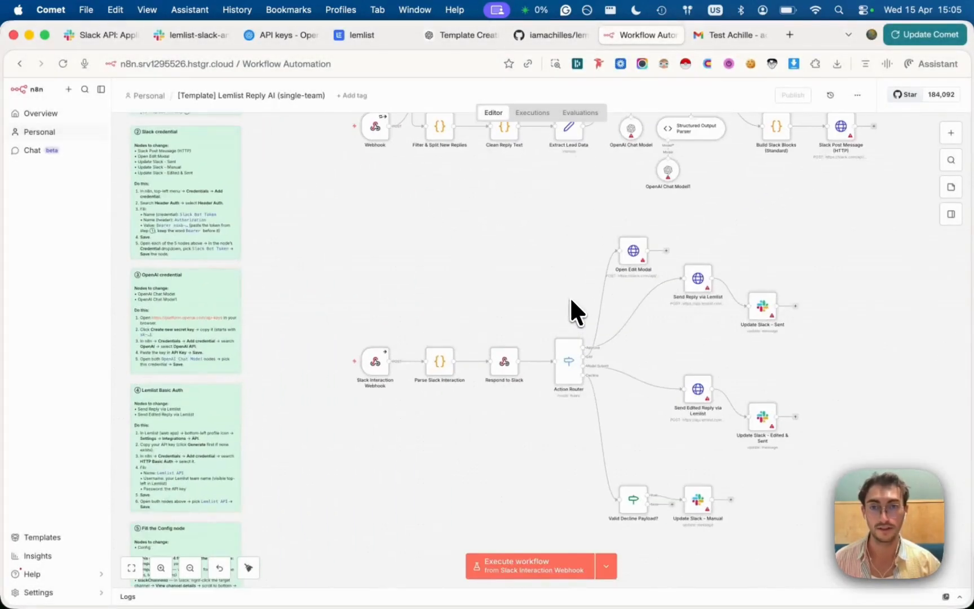
{"action": "scroll", "coordinate": [395, 163], "scroll_direction": "up", "scroll_amount": 1}
{"action": "left_click_drag", "start_coordinate": [268, 125], "coordinate": [500, 157]}
{"action": "left_click", "coordinate": [363, 143]}
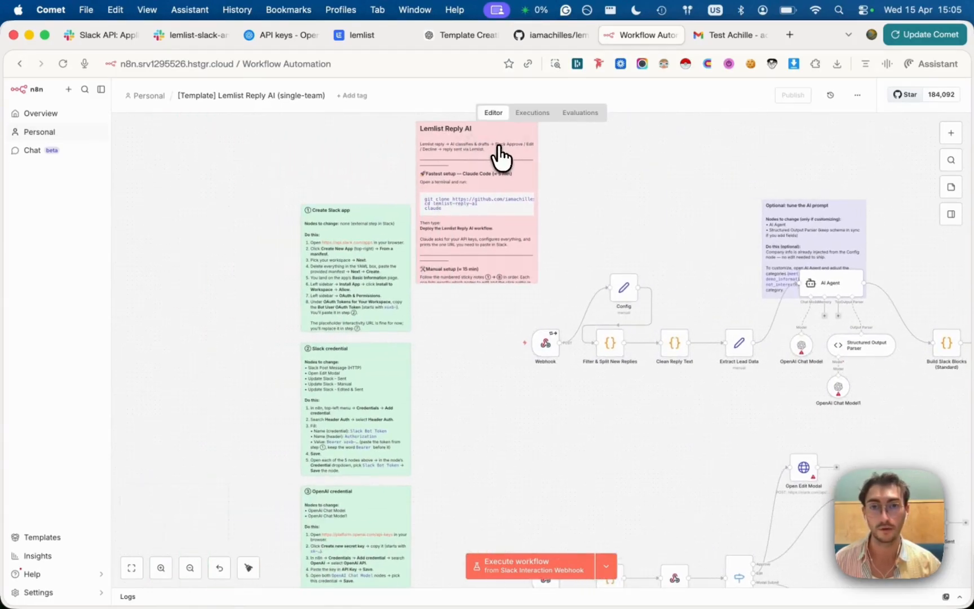
{"action": "scroll", "coordinate": [494, 191], "scroll_direction": "up", "scroll_amount": 6}
{"action": "scroll", "coordinate": [482, 320], "scroll_direction": "down", "scroll_amount": 2}
{"action": "scroll", "coordinate": [482, 320], "scroll_direction": "left", "scroll_amount": 2}
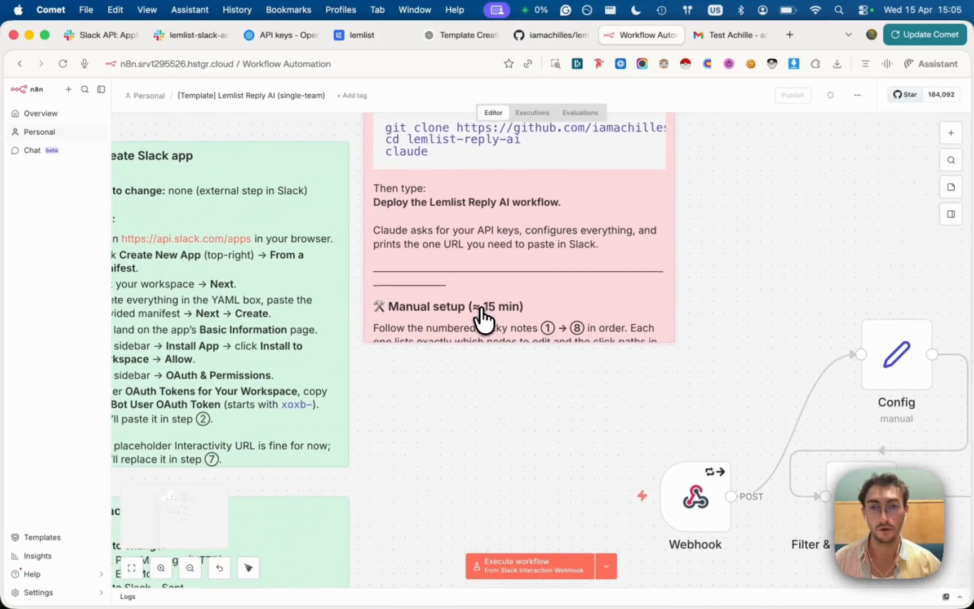
{"action": "left_click_drag", "start_coordinate": [670, 336], "coordinate": [718, 413]}
{"action": "scroll", "coordinate": [532, 338], "scroll_direction": "down", "scroll_amount": 2}
{"action": "scroll", "coordinate": [533, 338], "scroll_direction": "left", "scroll_amount": 2}
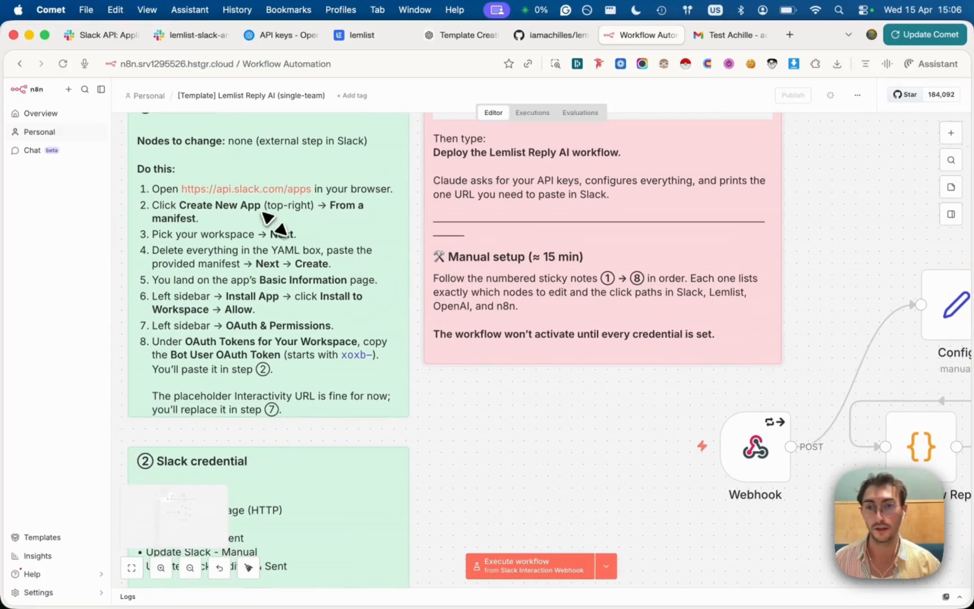
{"action": "scroll", "coordinate": [272, 372], "scroll_direction": "down", "scroll_amount": 5}
{"action": "scroll", "coordinate": [272, 372], "scroll_direction": "left", "scroll_amount": 1}
{"action": "scroll", "coordinate": [264, 365], "scroll_direction": "down", "scroll_amount": 10}
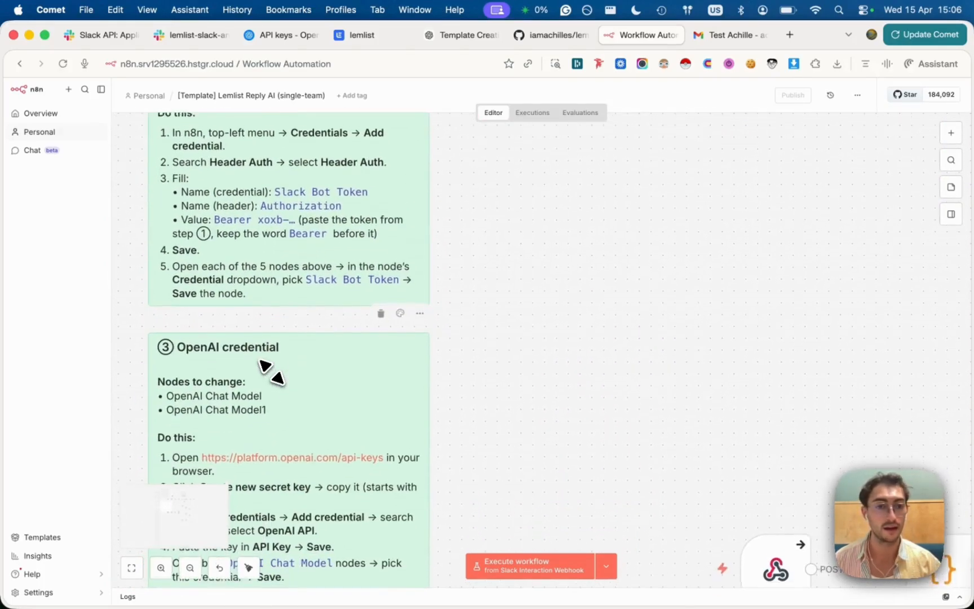
{"action": "scroll", "coordinate": [272, 369], "scroll_direction": "right", "scroll_amount": 10}
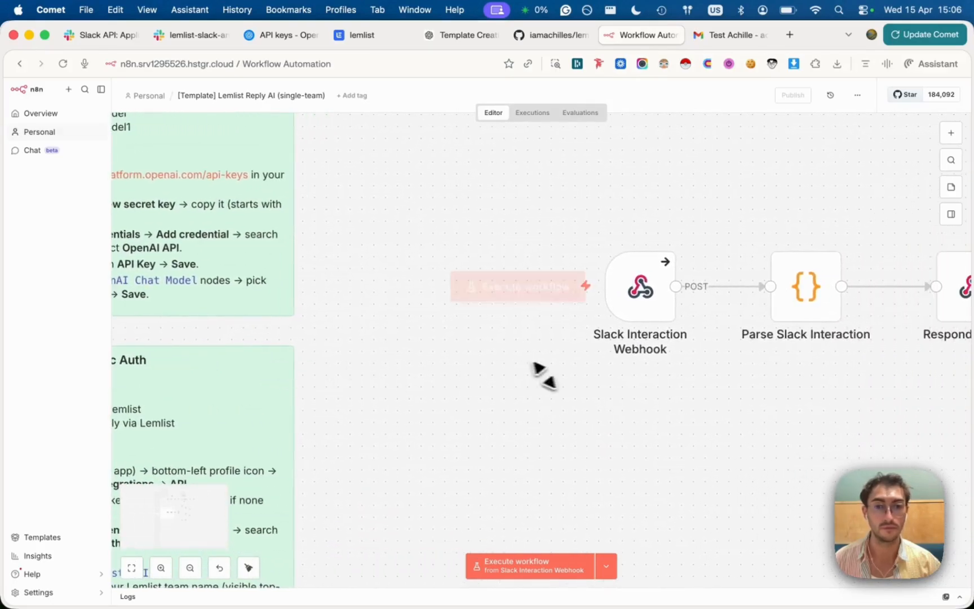
{"action": "scroll", "coordinate": [719, 354], "scroll_direction": "right", "scroll_amount": 4}
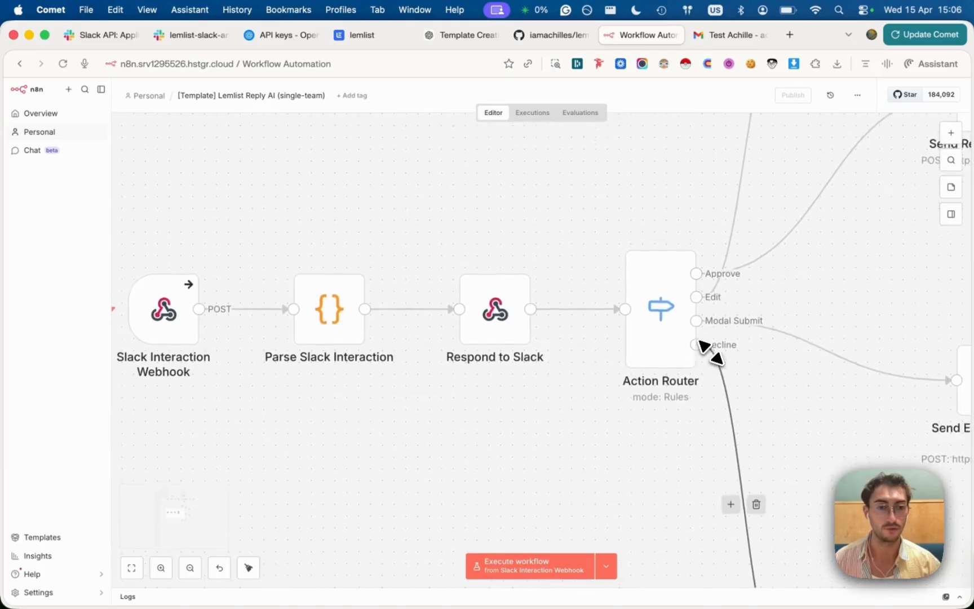
{"action": "scroll", "coordinate": [710, 350], "scroll_direction": "down", "scroll_amount": 5}
{"action": "scroll", "coordinate": [711, 351], "scroll_direction": "up", "scroll_amount": 6}
{"action": "scroll", "coordinate": [350, 227], "scroll_direction": "up", "scroll_amount": 5}
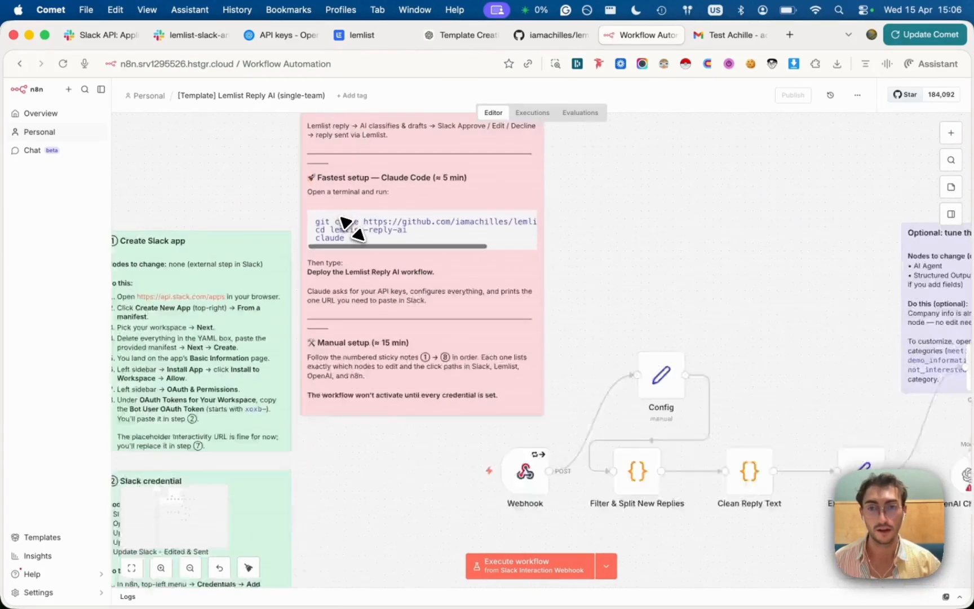
{"action": "scroll", "coordinate": [350, 227], "scroll_direction": "down", "scroll_amount": 5}
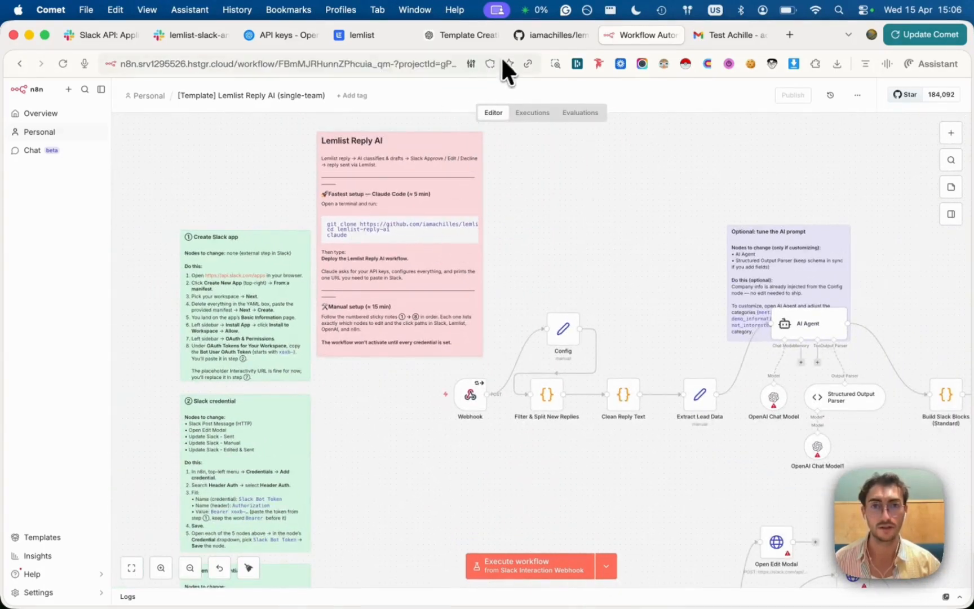
Copy the README's Option A one-line install command and run it in Terminal
{"action": "left_click", "coordinate": [554, 32]}
{"action": "left_click", "coordinate": [508, 349]}
{"action": "scroll", "coordinate": [508, 349], "scroll_direction": "up", "scroll_amount": 3}
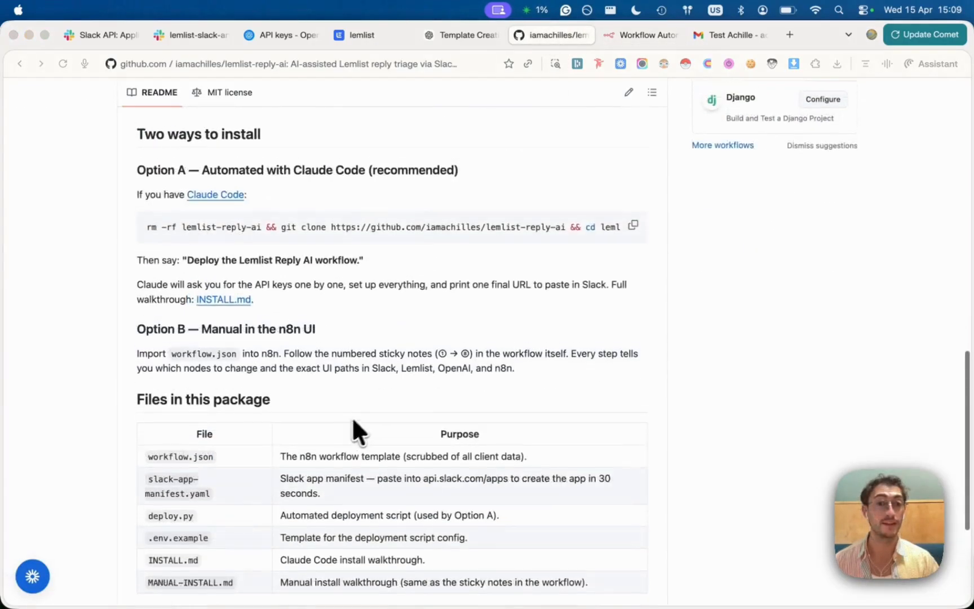
{"action": "scroll", "coordinate": [338, 428], "scroll_direction": "up", "scroll_amount": 1}
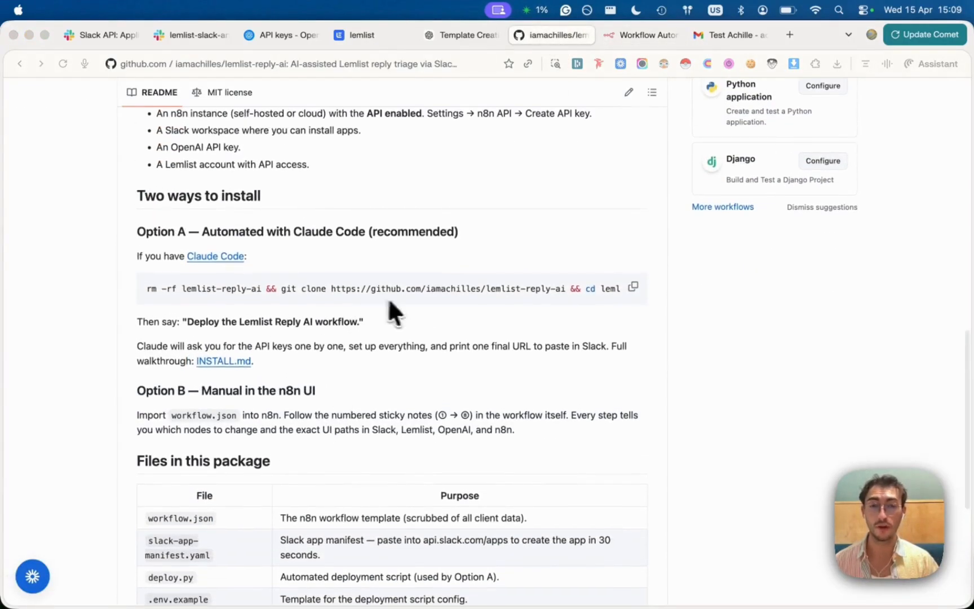
{"action": "left_click", "coordinate": [633, 287]}
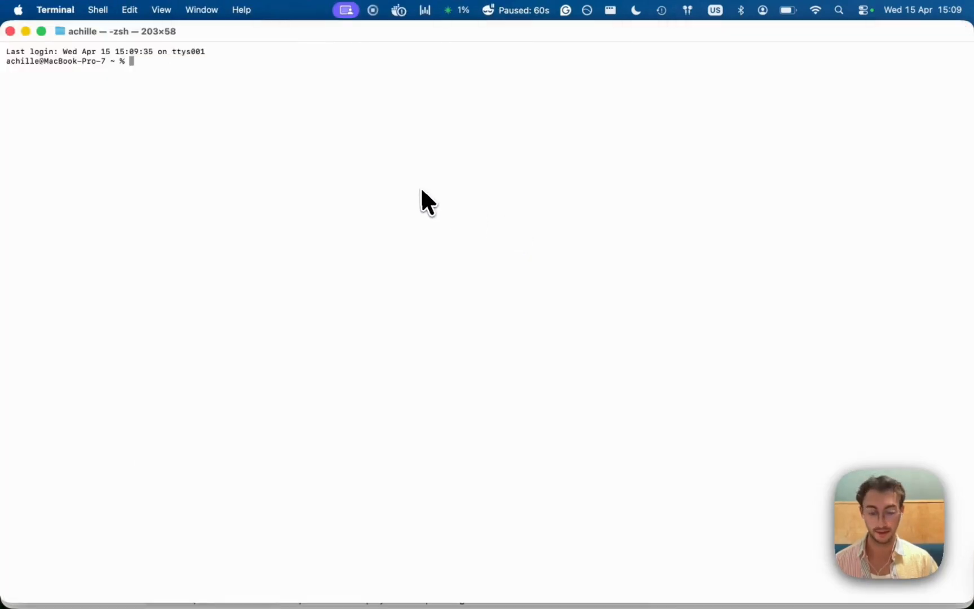
{"action": "key", "text": "super+v"}
{"action": "key", "text": "Return"}
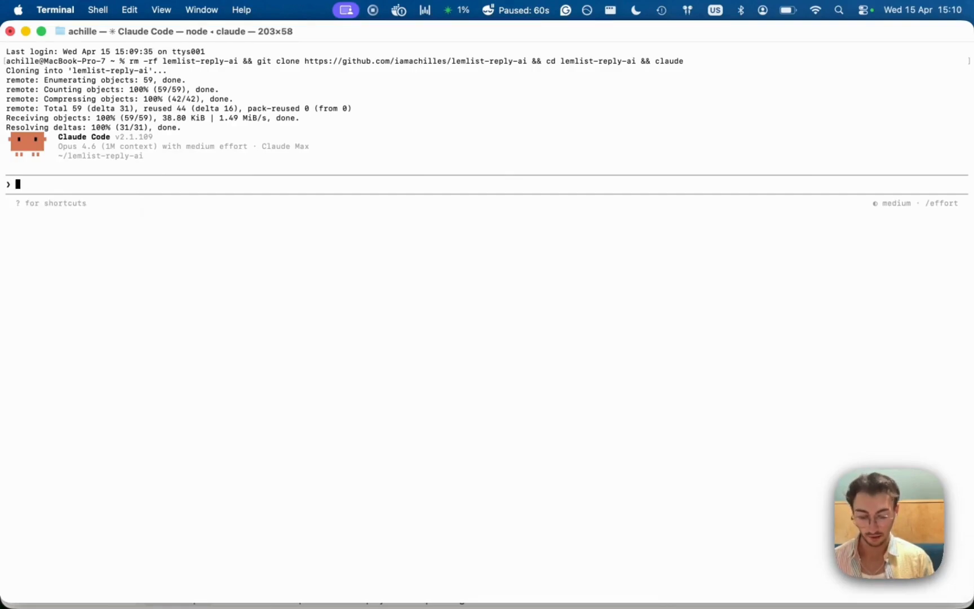
Ask Claude Code to 'run the workflow' and answer 'no' about an existing .env file
{"action": "type", "text": "run the "}
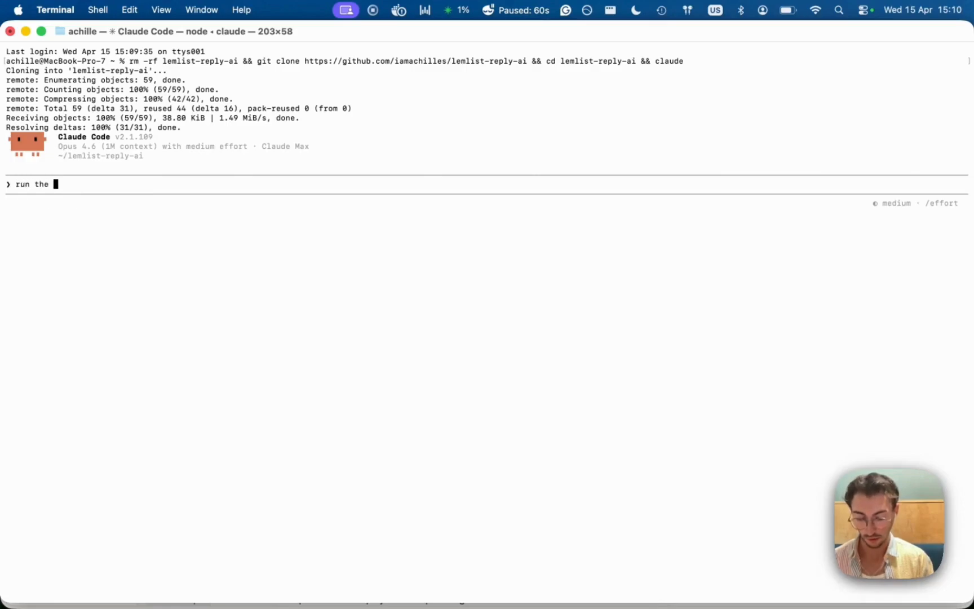
{"action": "type", "text": "workflow"}
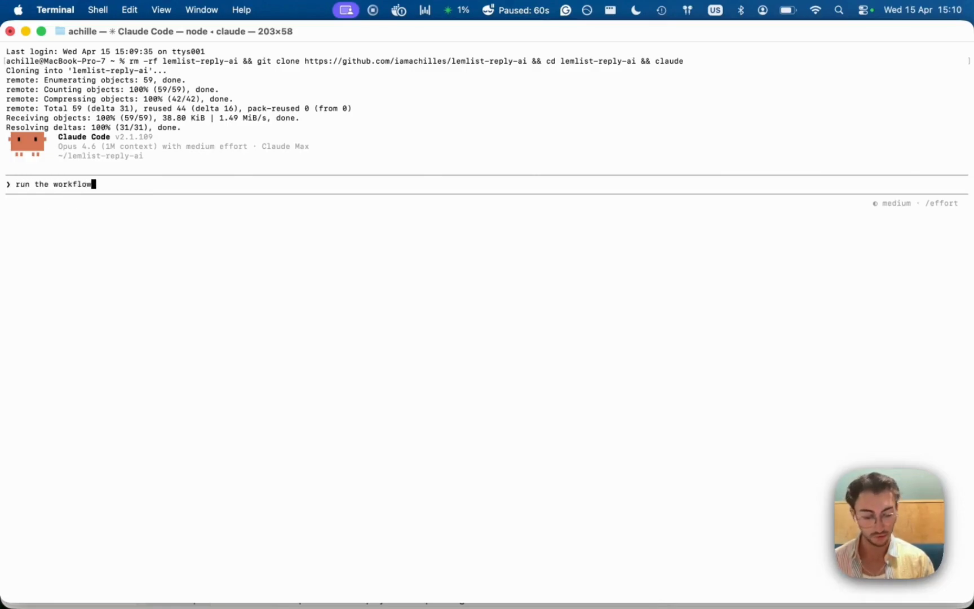
{"action": "key", "text": "Return"}
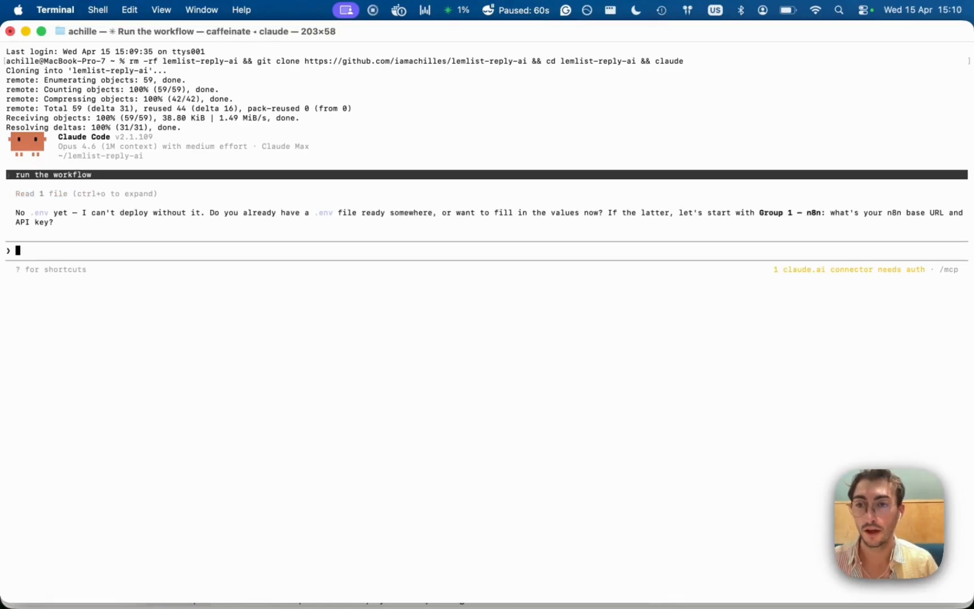
{"action": "type", "text": "no"}
{"action": "key", "text": "Return"}
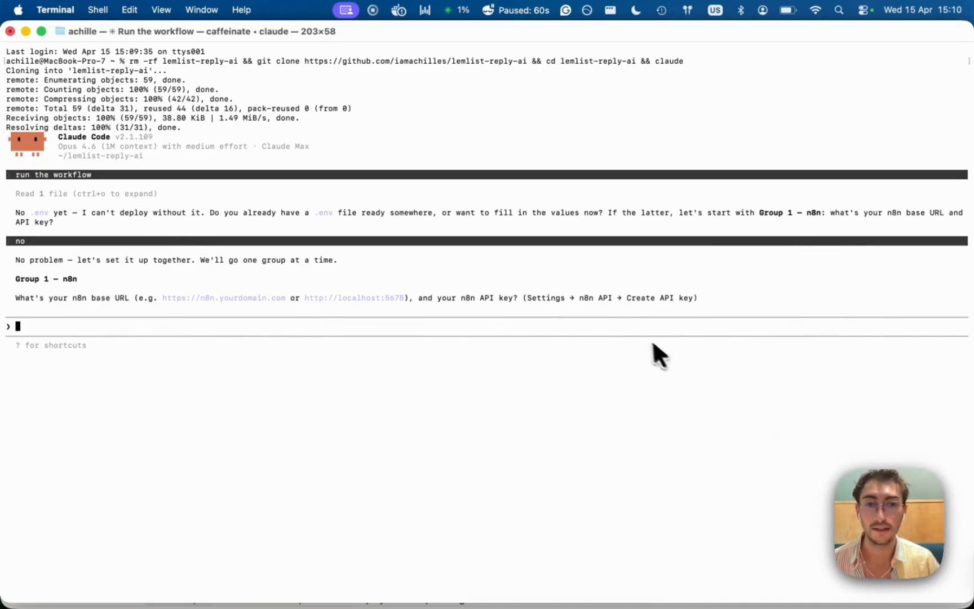
Copy the n8n base URL from the browser address bar and paste it at Claude's prompt
{"action": "key", "text": "super+Tab"}
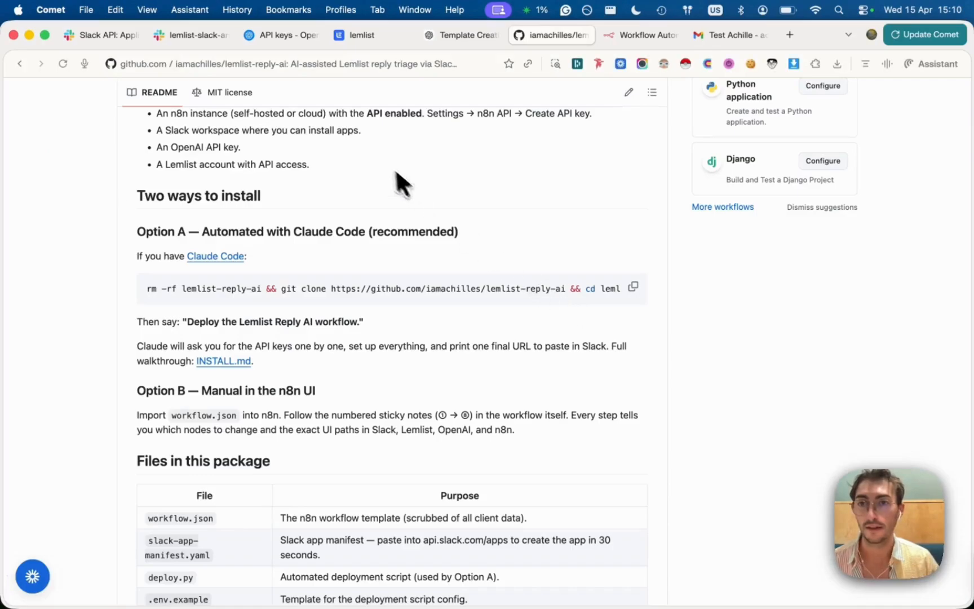
{"action": "left_click", "coordinate": [619, 33]}
{"action": "left_click", "coordinate": [157, 62]}
{"action": "left_click", "coordinate": [157, 64]}
{"action": "left_click_drag", "start_coordinate": [120, 64], "coordinate": [265, 64]}
{"action": "key", "text": "super+c"}
{"action": "key", "text": "super+Tab"}
{"action": "key", "text": "super+v"}
{"action": "type", "text": "/"}
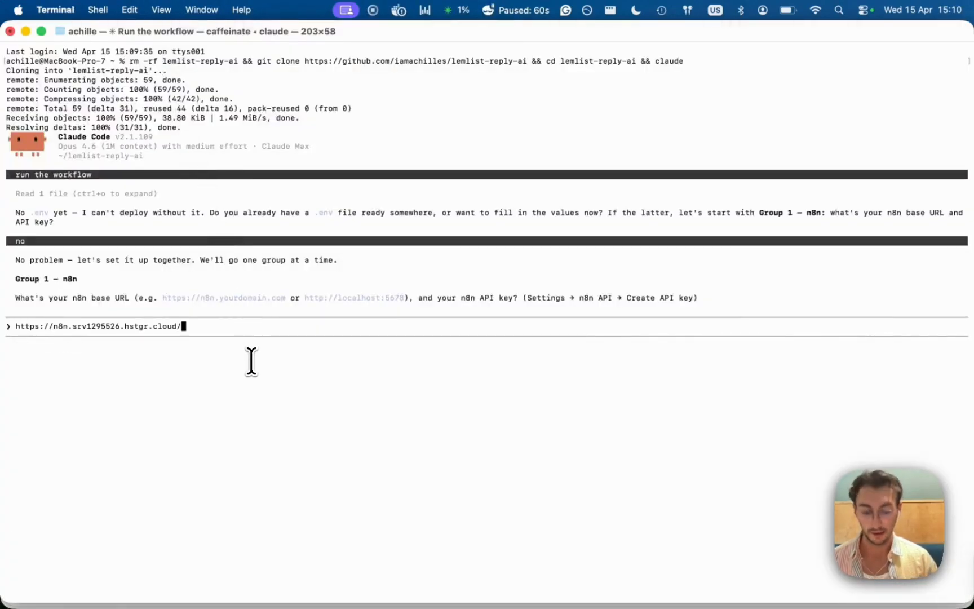
{"action": "type", "text": " ?"}
{"action": "key", "text": "super+Tab"}
{"action": "key", "text": "super+Tab"}
{"action": "key", "text": "BackSpace"}
{"action": "key", "text": "BackSpace"}
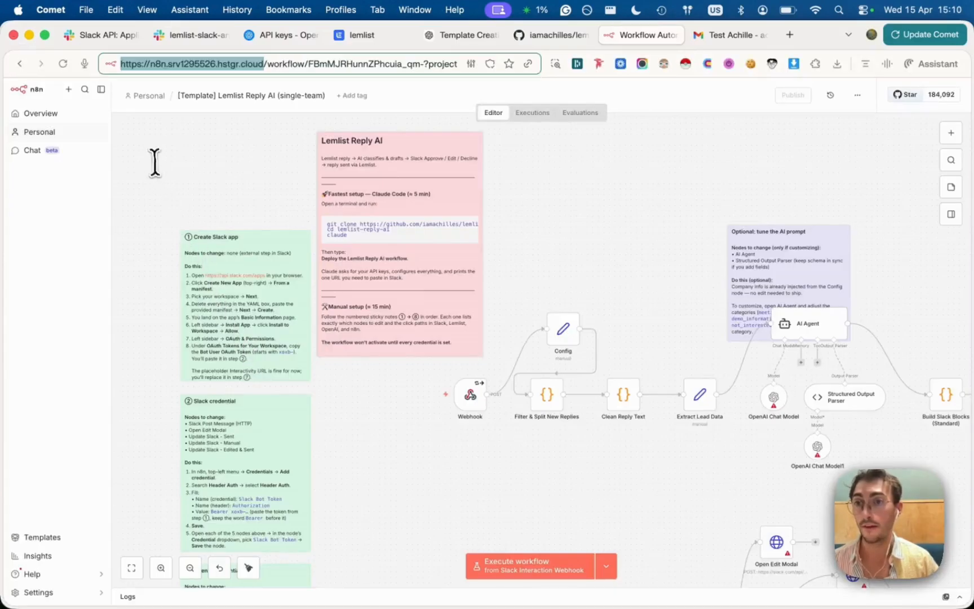
Create a new n8n API key labelled test2 in Settings > n8n API
{"action": "left_click", "coordinate": [59, 591]}
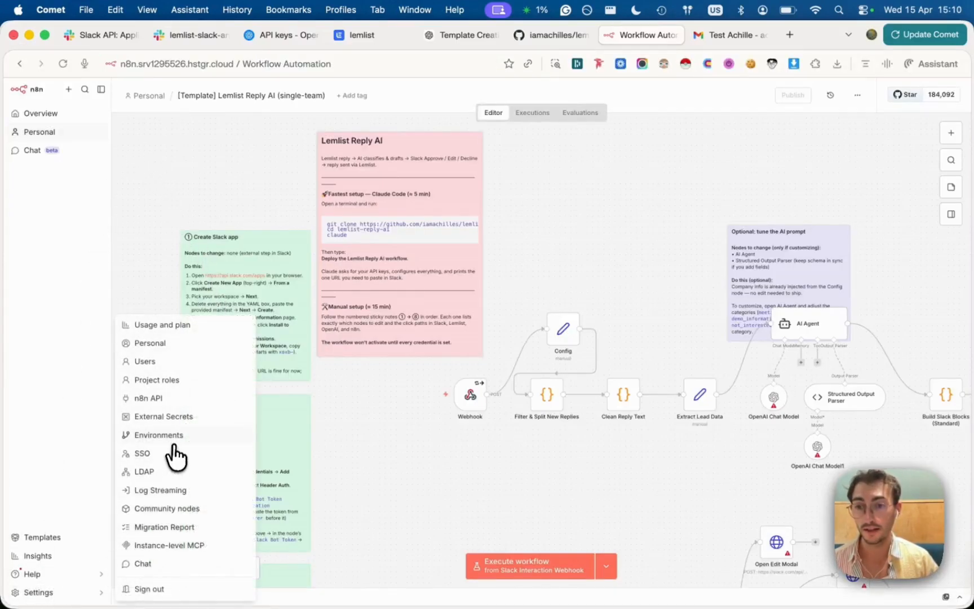
{"action": "left_click", "coordinate": [173, 397]}
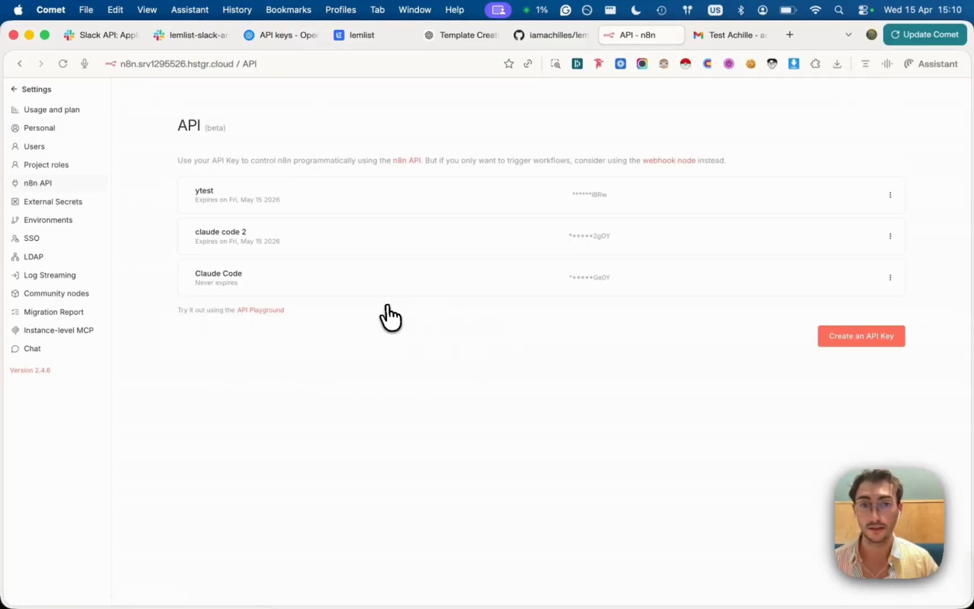
{"action": "left_click", "coordinate": [861, 337]}
{"action": "type", "text": "test2"}
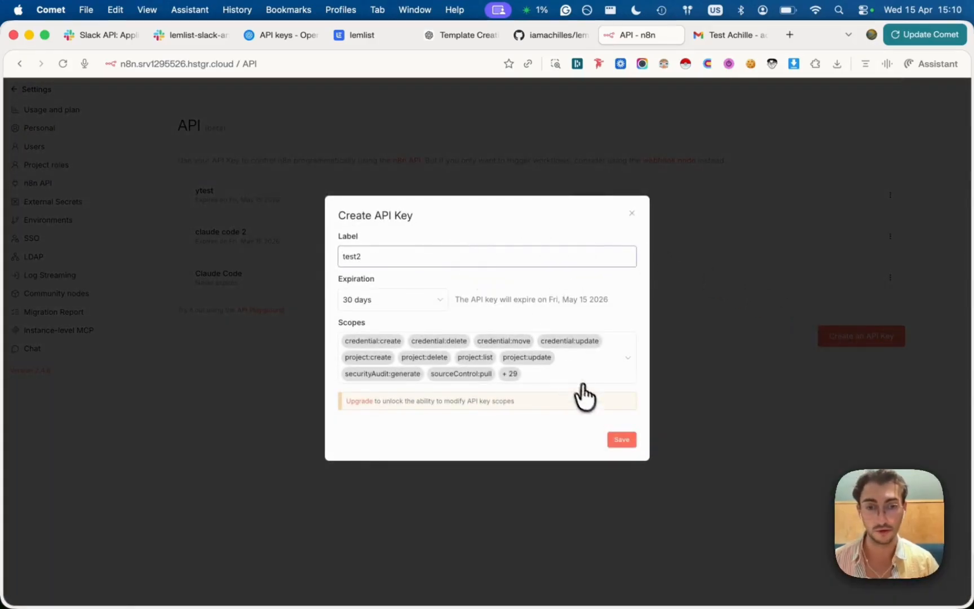
{"action": "left_click", "coordinate": [621, 440]}
Copy the test2 API key and send it with the base URL to Claude Code
{"action": "left_click", "coordinate": [613, 339]}
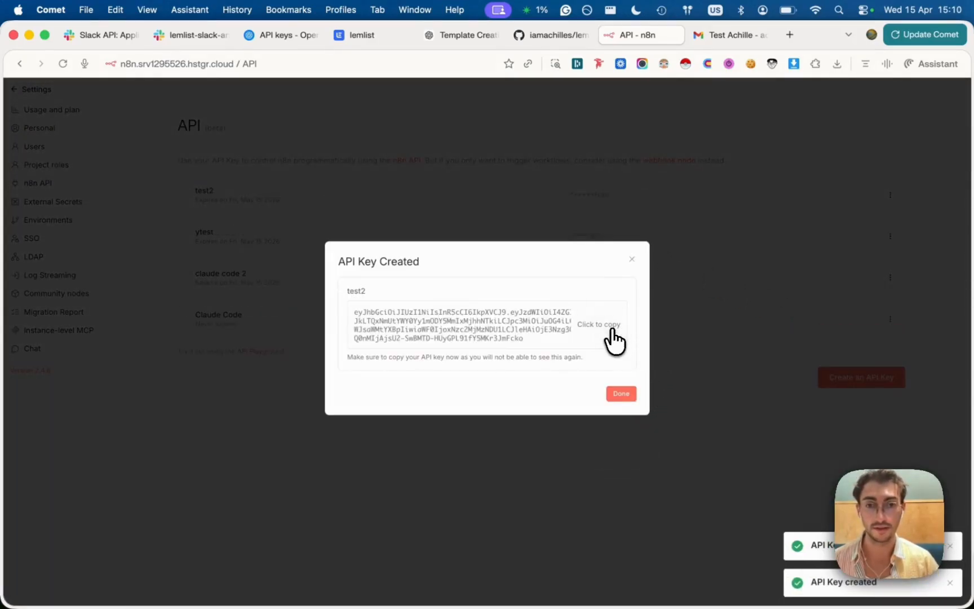
{"action": "key", "text": "super+Tab"}
{"action": "key", "text": "super+v"}
{"action": "key", "text": "Return"}
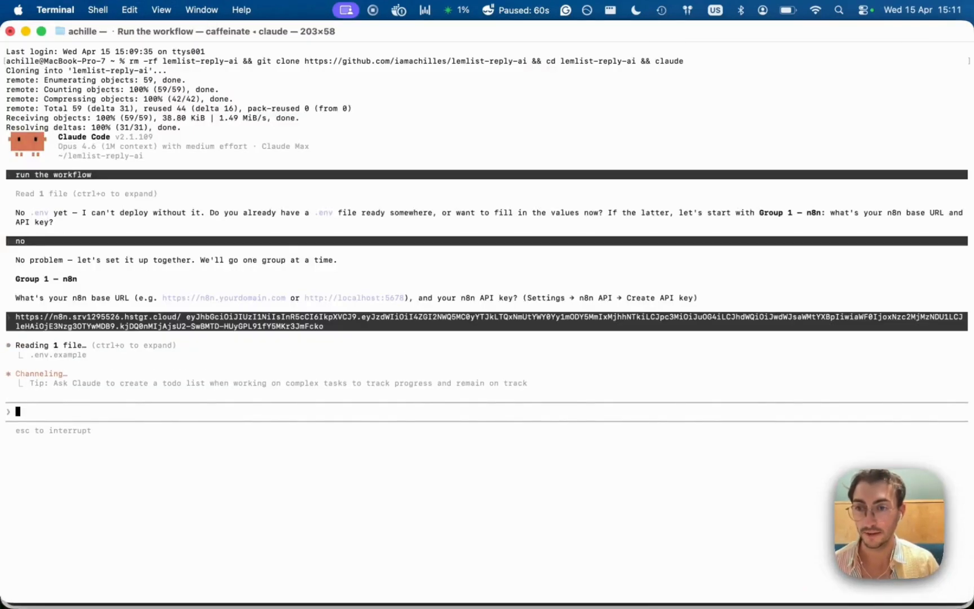
Allow all edits so Claude writes the n8n values to .env, then answer 'no' about the Slack app
{"action": "key", "text": "Down"}
{"action": "key", "text": "Return"}
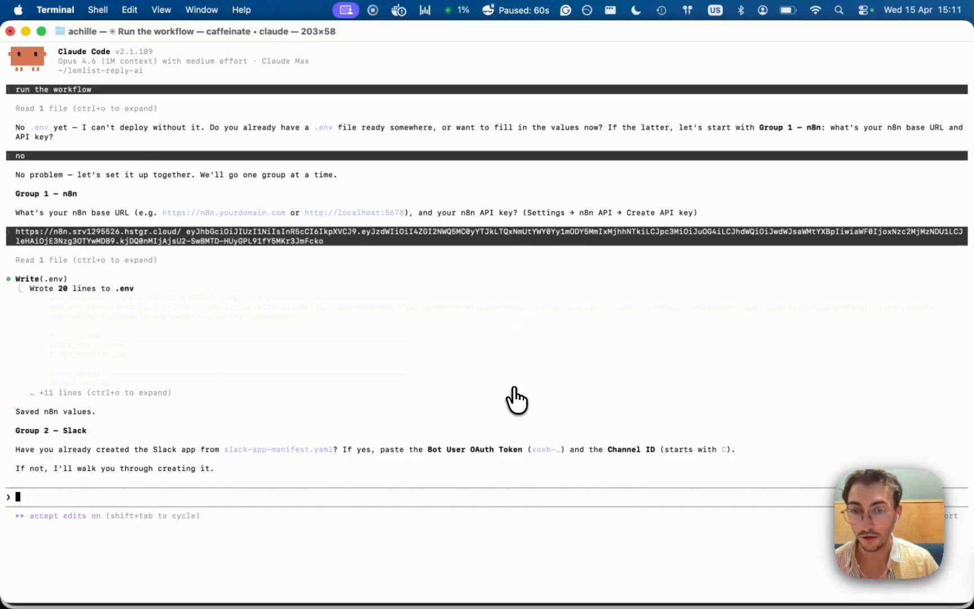
{"action": "type", "text": "no"}
{"action": "key", "text": "Return"}
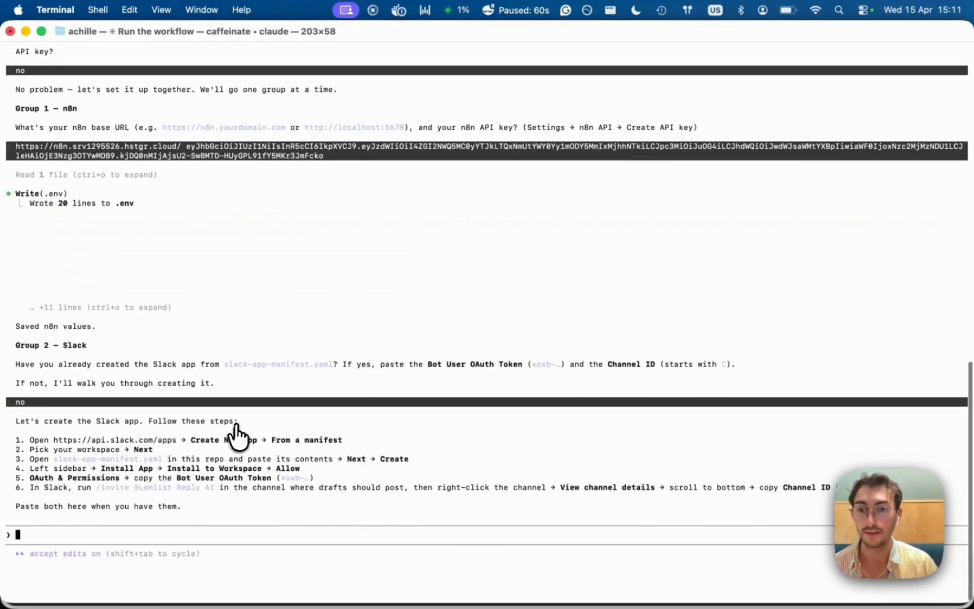
{"action": "key", "text": "super+Tab"}
Open slack-app-manifest.yaml in the lemlist-reply-ai repository and copy its raw contents
{"action": "left_click", "coordinate": [535, 37]}
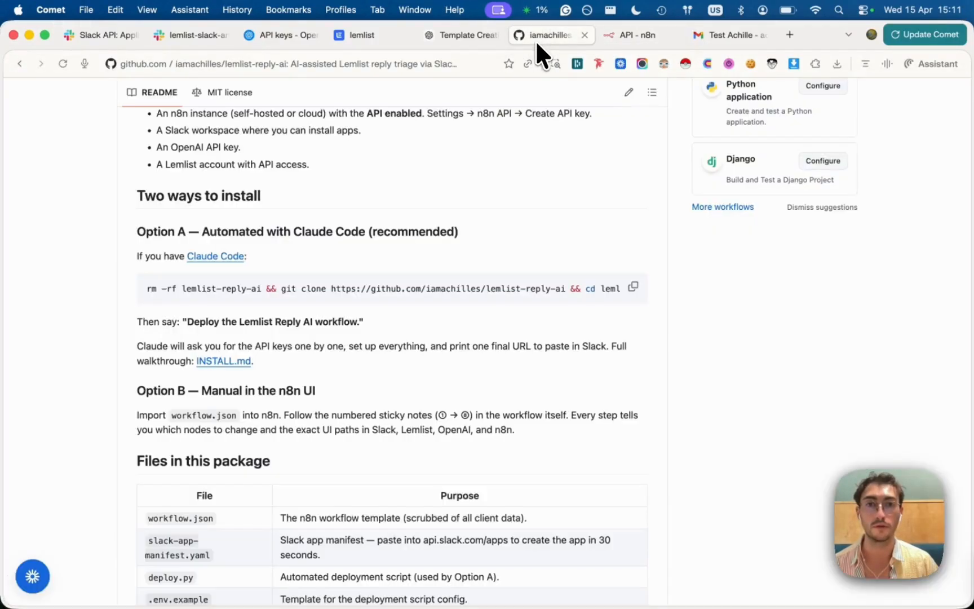
{"action": "scroll", "coordinate": [501, 147], "scroll_direction": "up", "scroll_amount": 10}
{"action": "scroll", "coordinate": [417, 299], "scroll_direction": "down", "scroll_amount": 2}
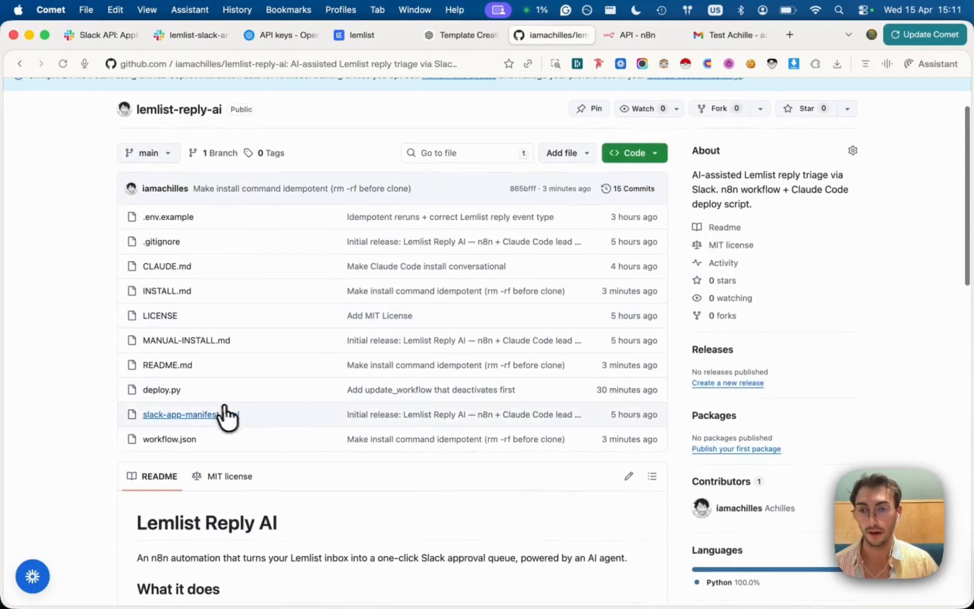
{"action": "left_click", "coordinate": [194, 423]}
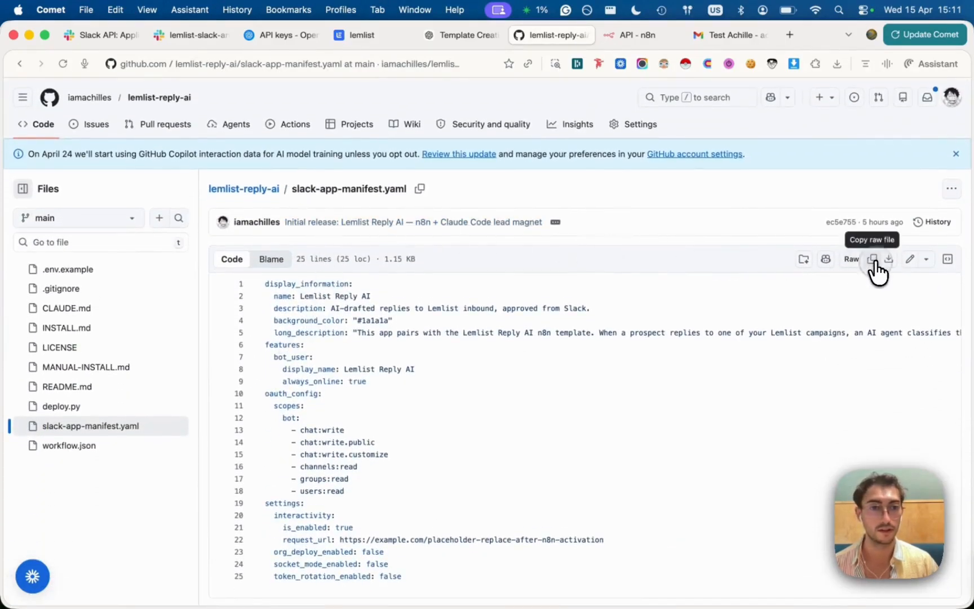
{"action": "left_click", "coordinate": [872, 259]}
{"action": "left_click", "coordinate": [192, 36]}
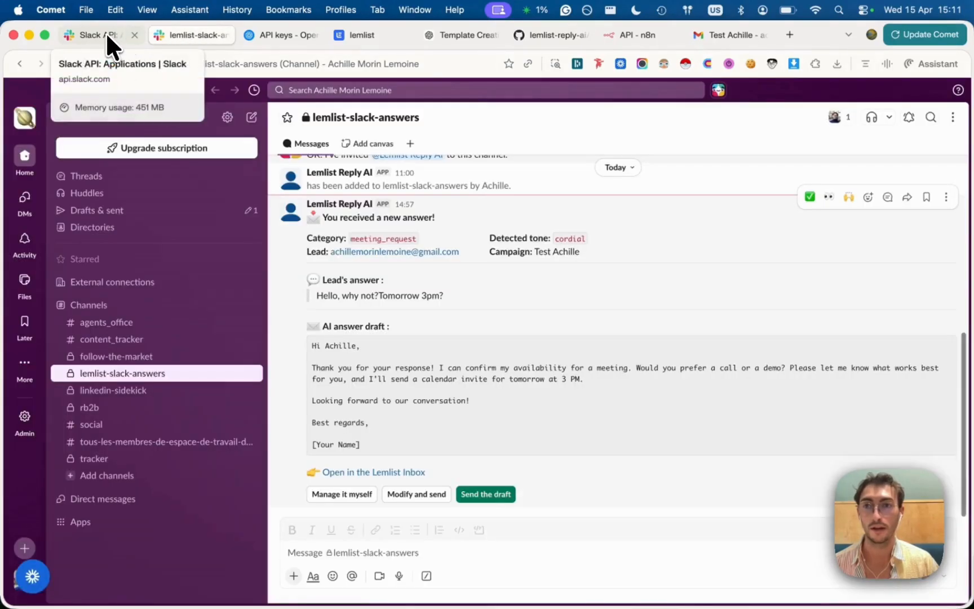
Create a new Slack app in the chosen workspace from the pasted Lemlist Reply AI YAML manifest
{"action": "left_click", "coordinate": [105, 36]}
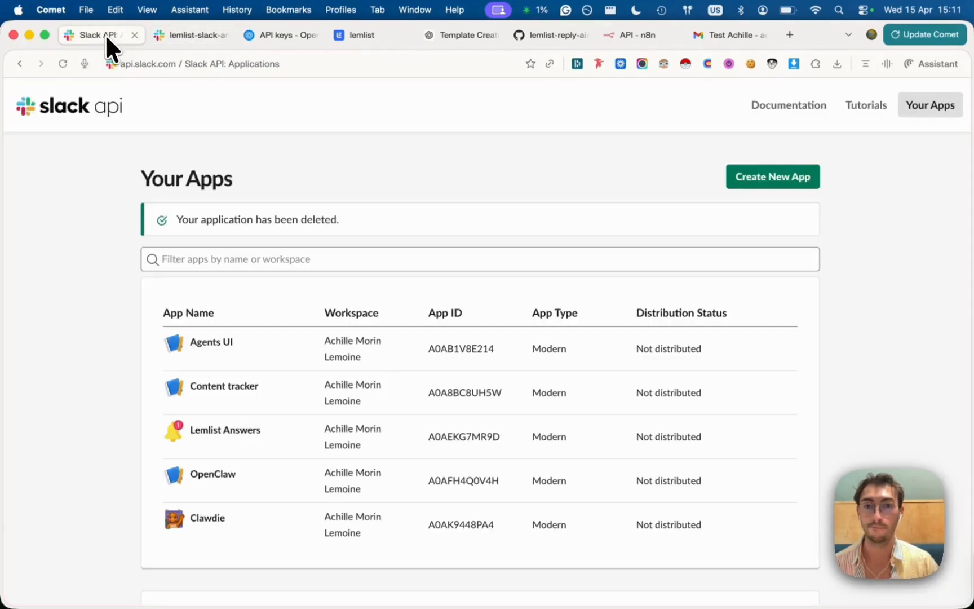
{"action": "left_click", "coordinate": [767, 179]}
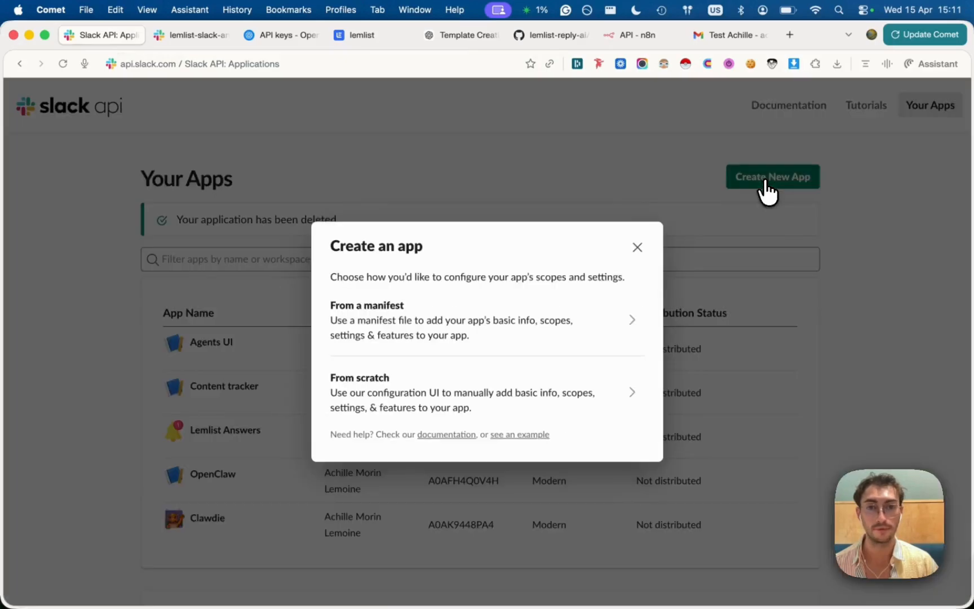
{"action": "left_click", "coordinate": [483, 337]}
{"action": "left_click", "coordinate": [441, 305]}
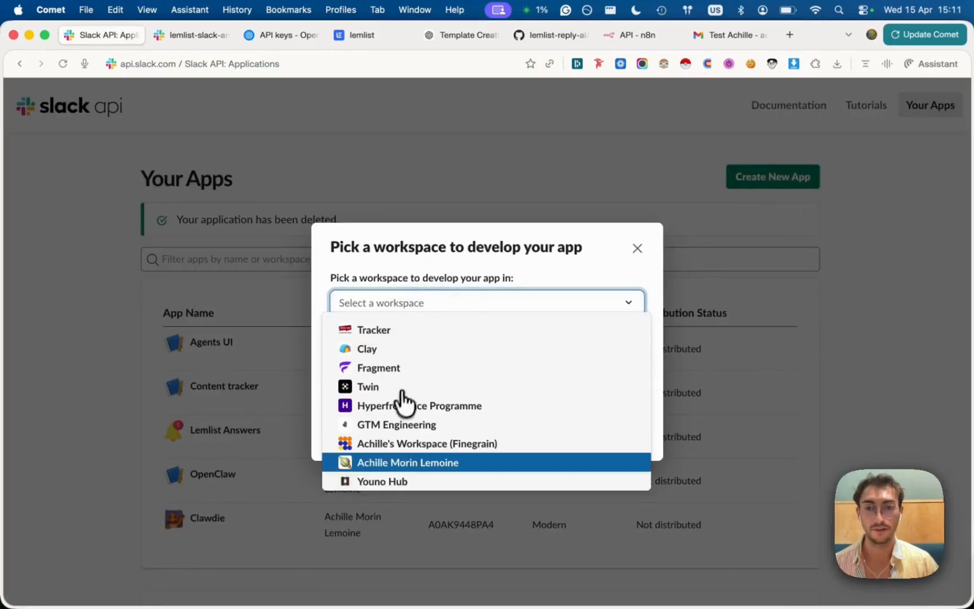
{"action": "left_click", "coordinate": [375, 463]}
{"action": "left_click", "coordinate": [627, 445]}
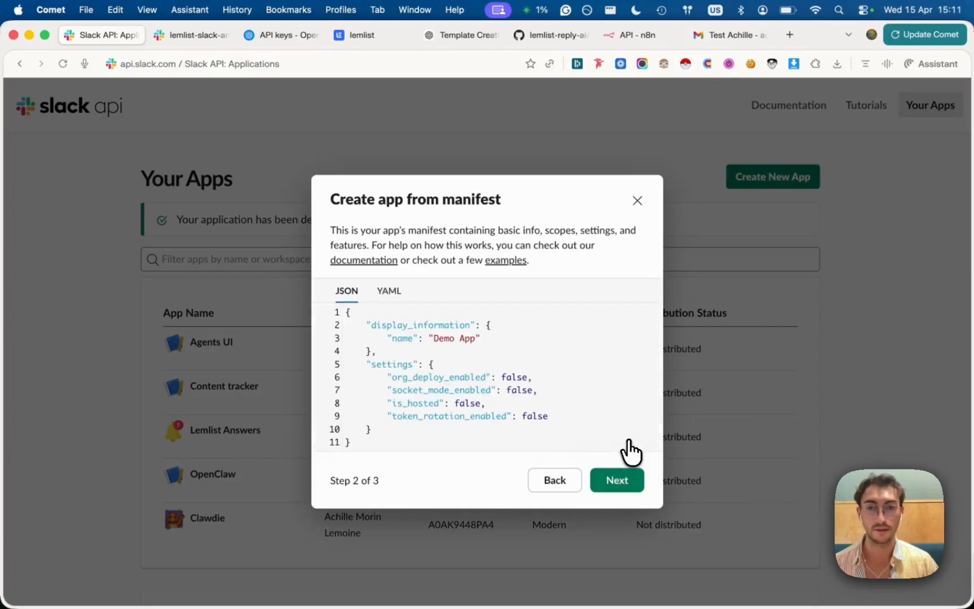
{"action": "left_click", "coordinate": [389, 288]}
{"action": "key", "text": "super+a"}
{"action": "key", "text": "BackSpace"}
{"action": "key", "text": "super+v"}
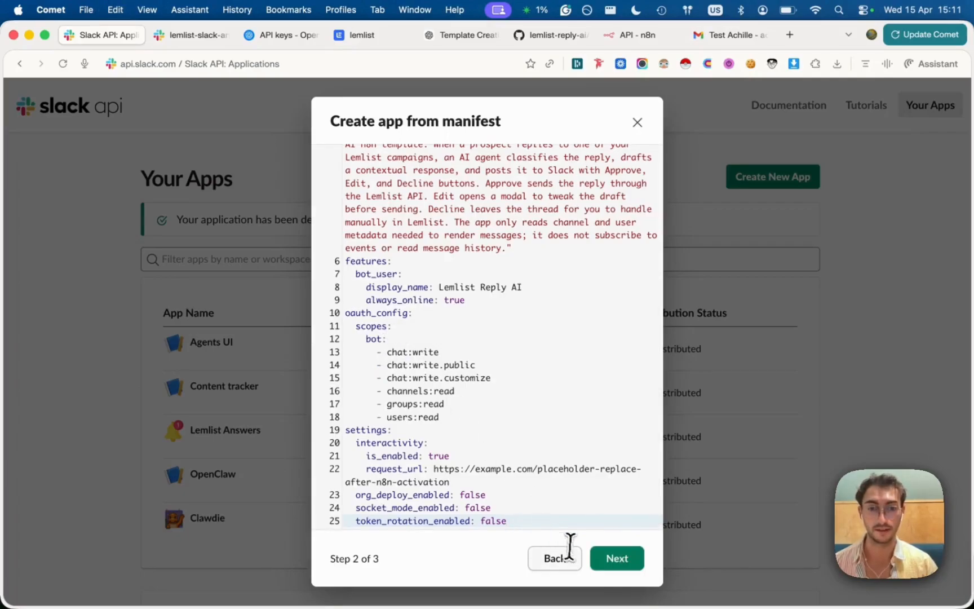
{"action": "left_click", "coordinate": [616, 559]}
{"action": "left_click", "coordinate": [610, 430]}
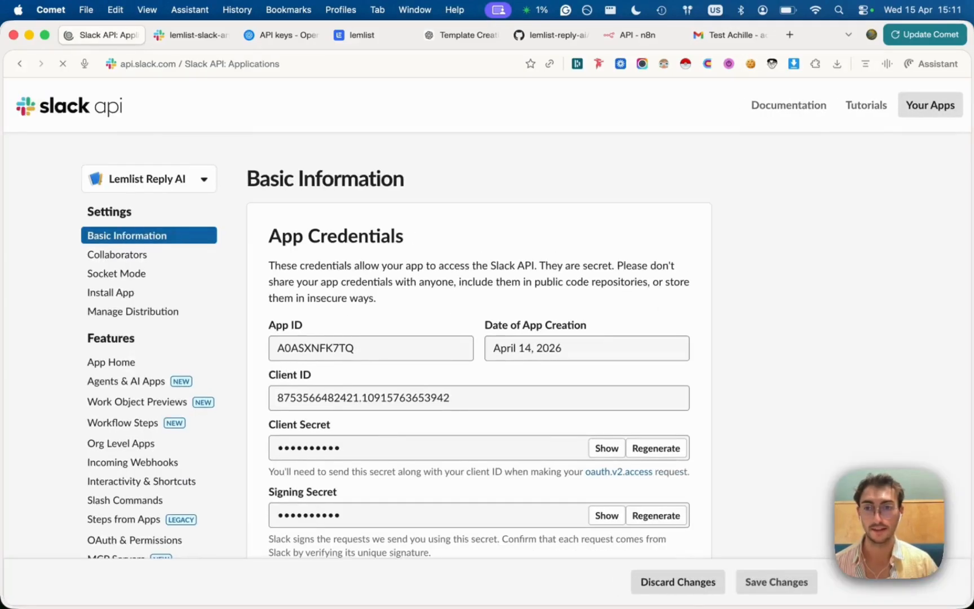
Install the Lemlist Reply AI app to the workspace and allow its access
{"action": "key", "text": "super+Tab"}
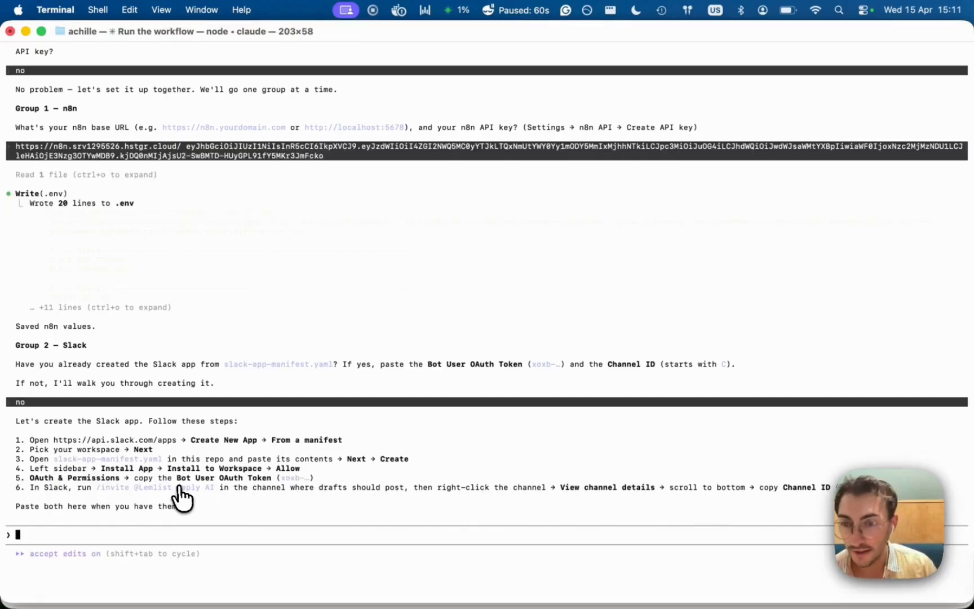
{"action": "key", "text": "super+Tab"}
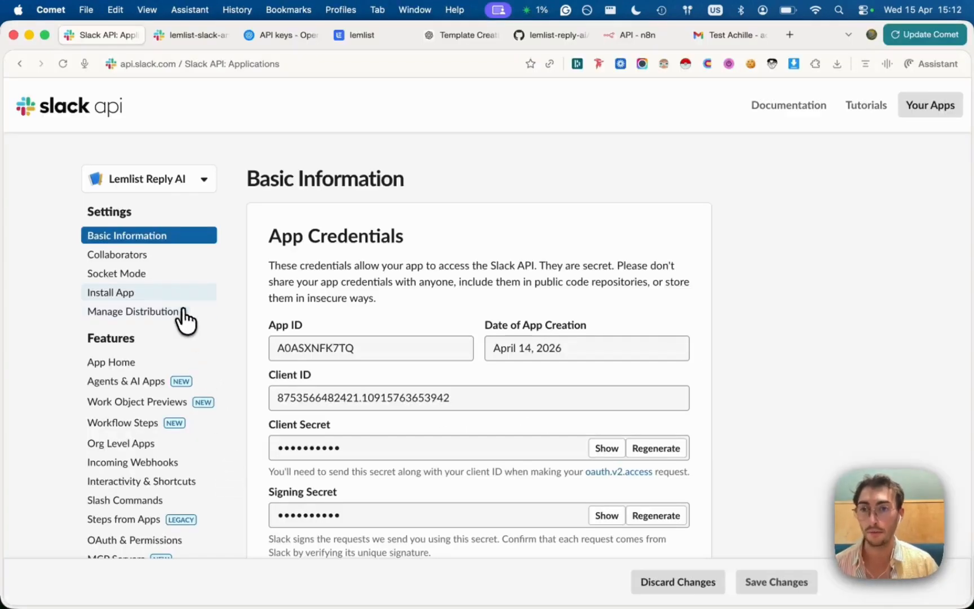
{"action": "left_click", "coordinate": [137, 294]}
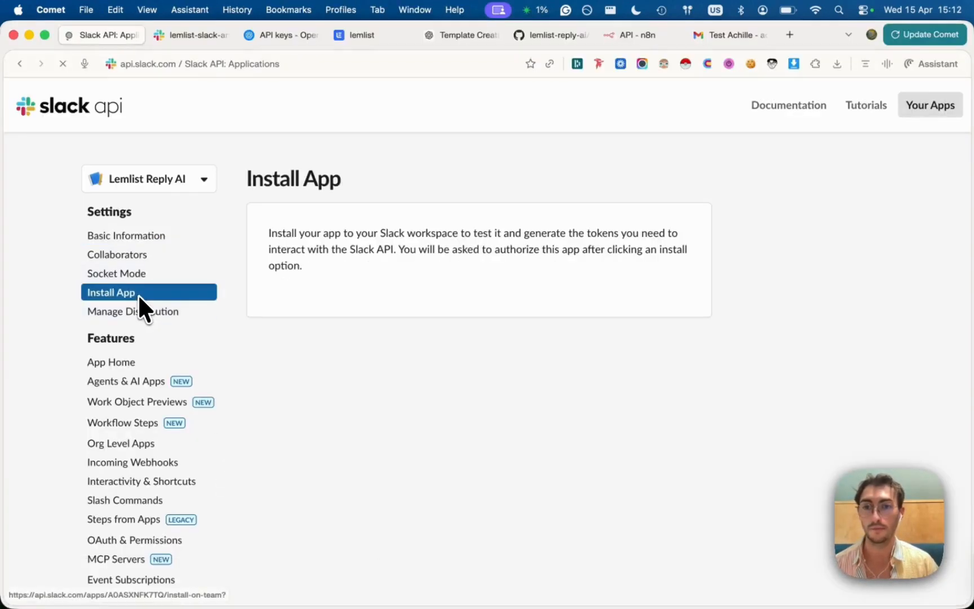
{"action": "left_click", "coordinate": [295, 305]}
{"action": "left_click", "coordinate": [728, 532]}
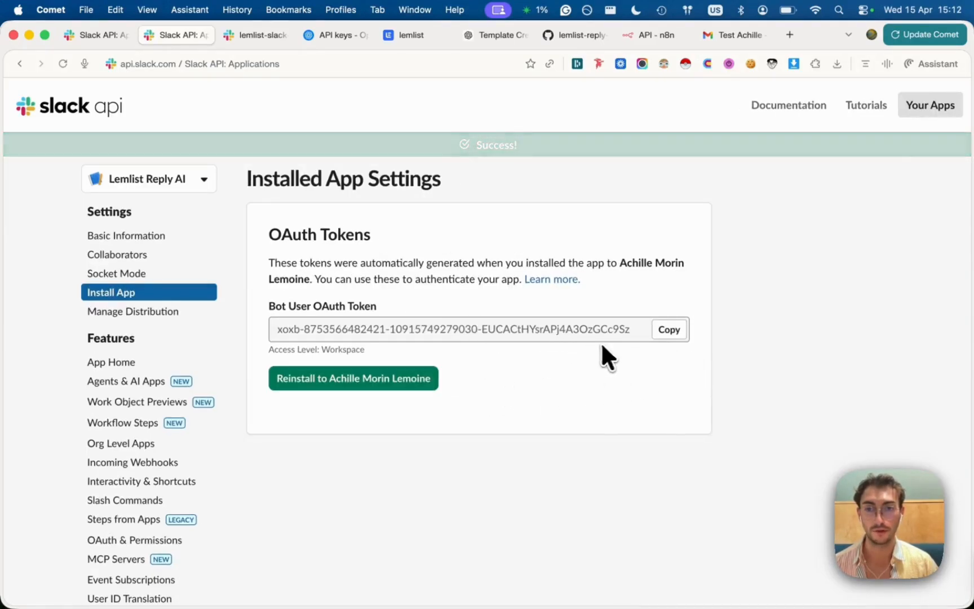
Send Claude Code the Slack bot user OAuth token and the lemlist-slack-answers channel link
{"action": "left_click", "coordinate": [669, 337]}
{"action": "key", "text": "super+Tab"}
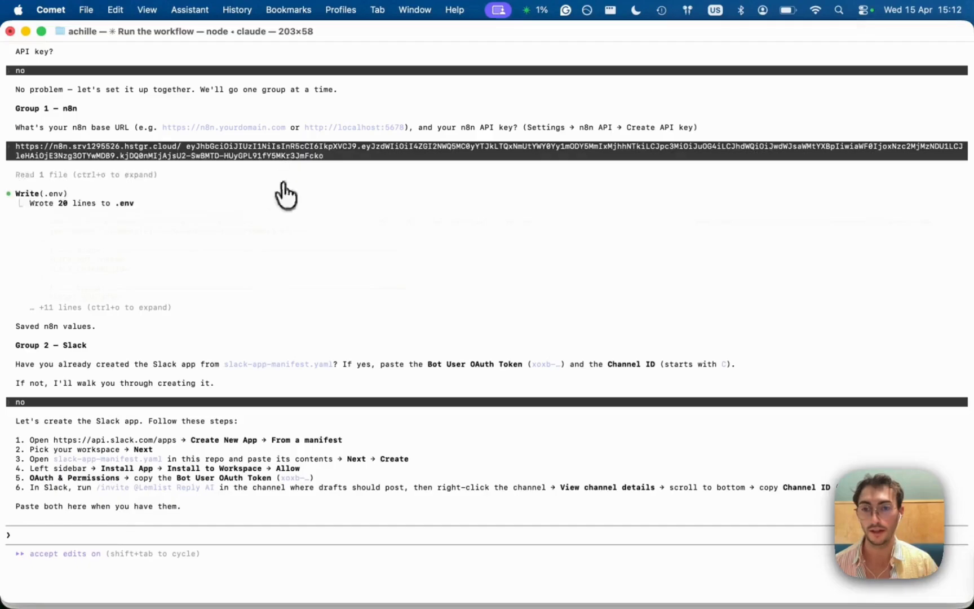
{"action": "key", "text": "super+v"}
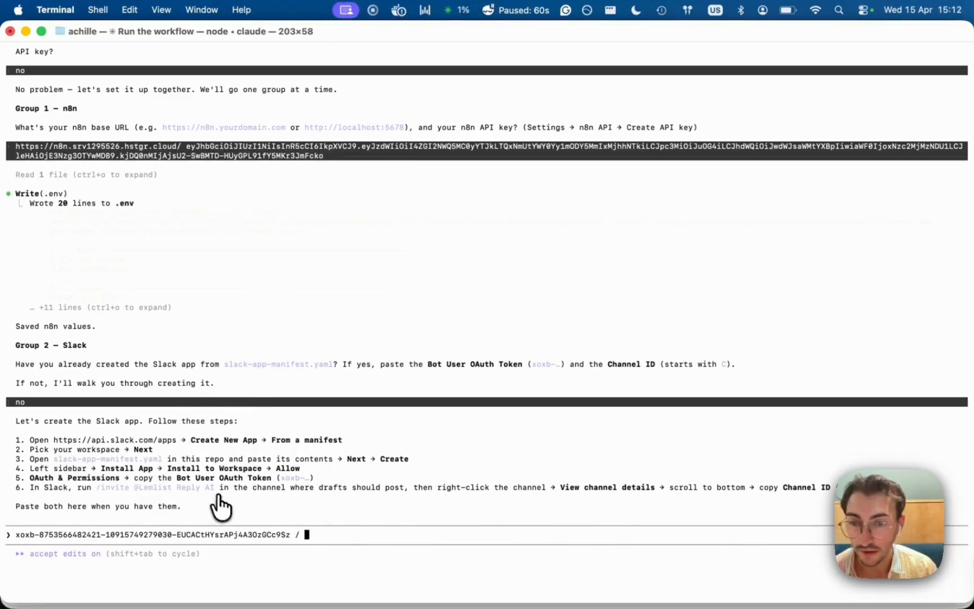
{"action": "key", "text": "super+Tab"}
{"action": "left_click", "coordinate": [239, 36]}
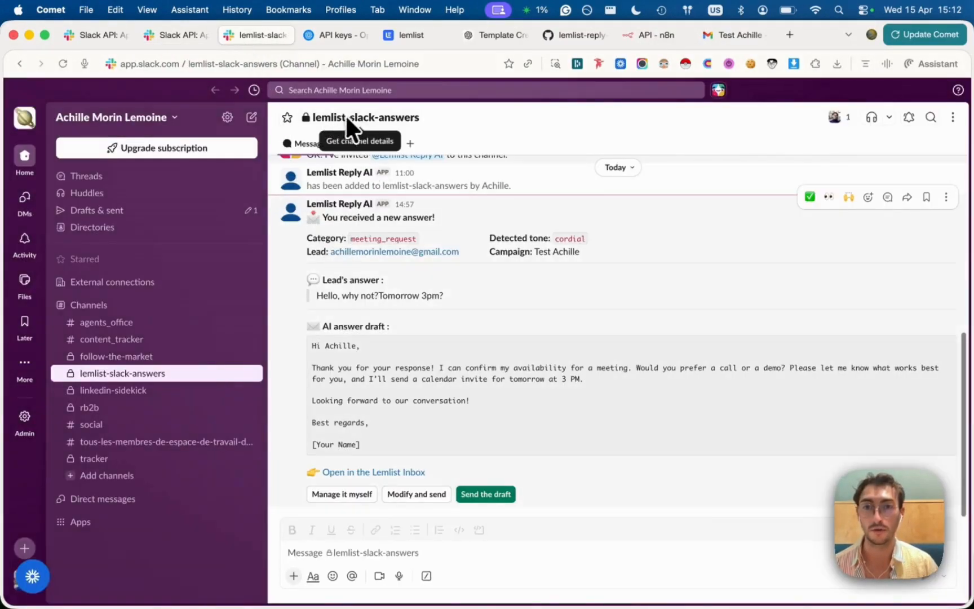
{"action": "left_click", "coordinate": [315, 71]}
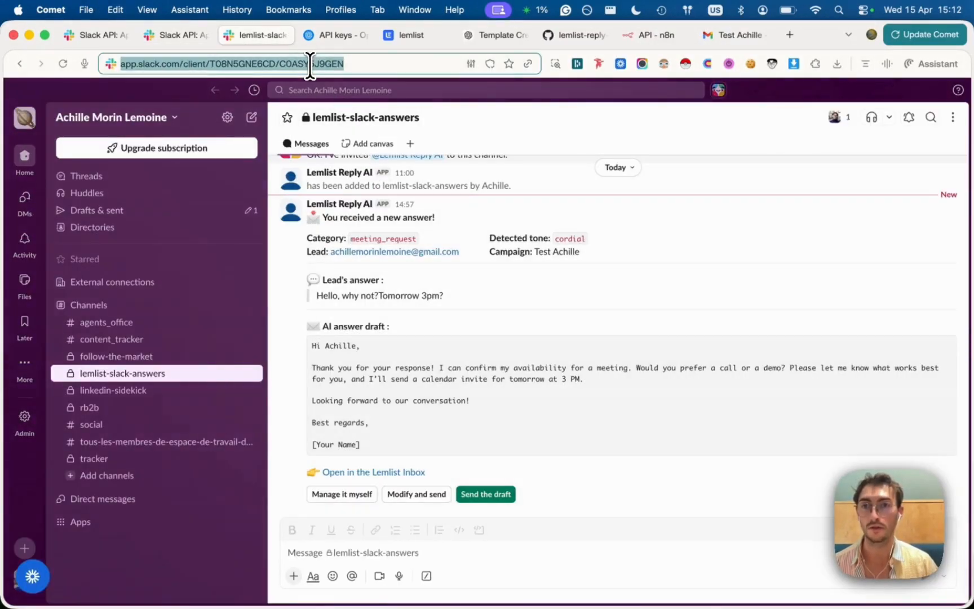
{"action": "key", "text": "super+Tab"}
{"action": "key", "text": "super+v"}
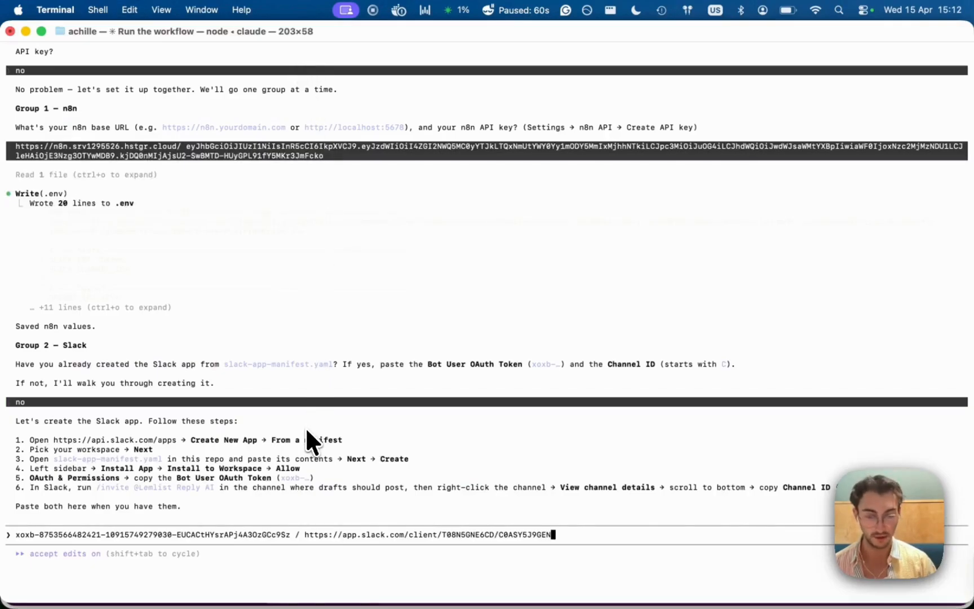
{"action": "key", "text": "Return"}
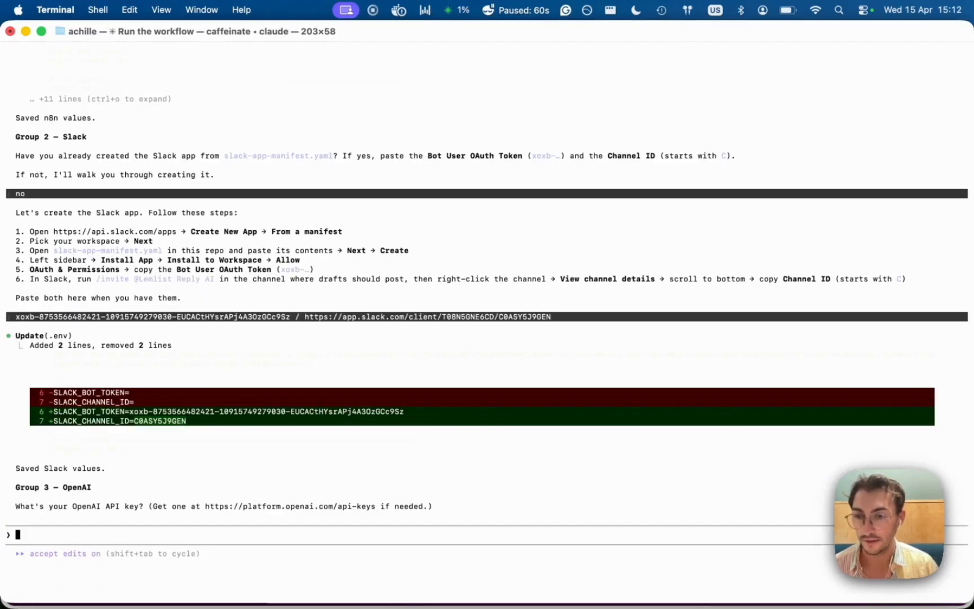
Copy the OpenAI secret key from the API keys page and submit it to Claude Code
{"action": "key", "text": "super+Tab"}
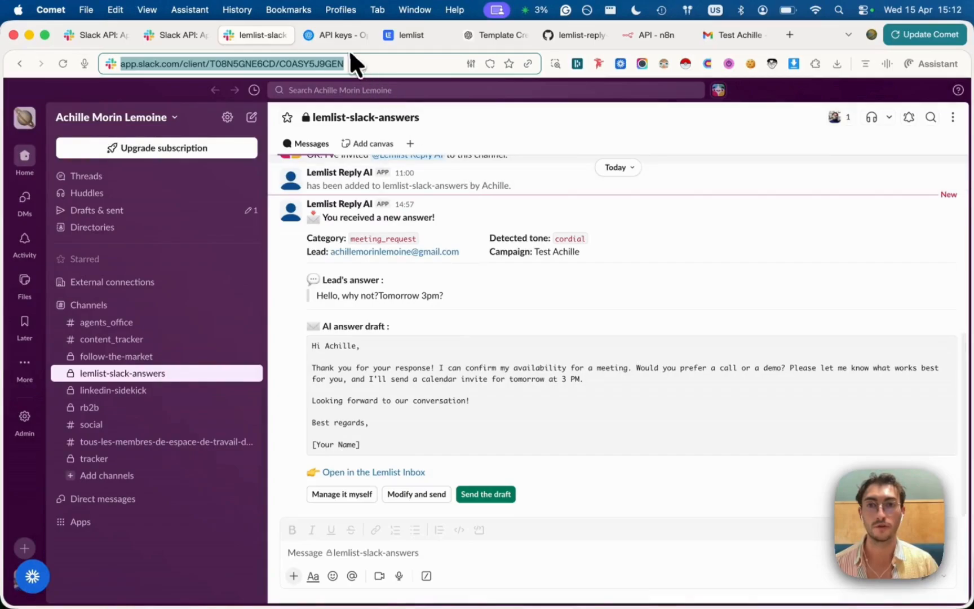
{"action": "left_click", "coordinate": [332, 33]}
{"action": "left_click", "coordinate": [607, 361]}
{"action": "key", "text": "super+Tab"}
{"action": "key", "text": "super+v"}
{"action": "key", "text": "Return"}
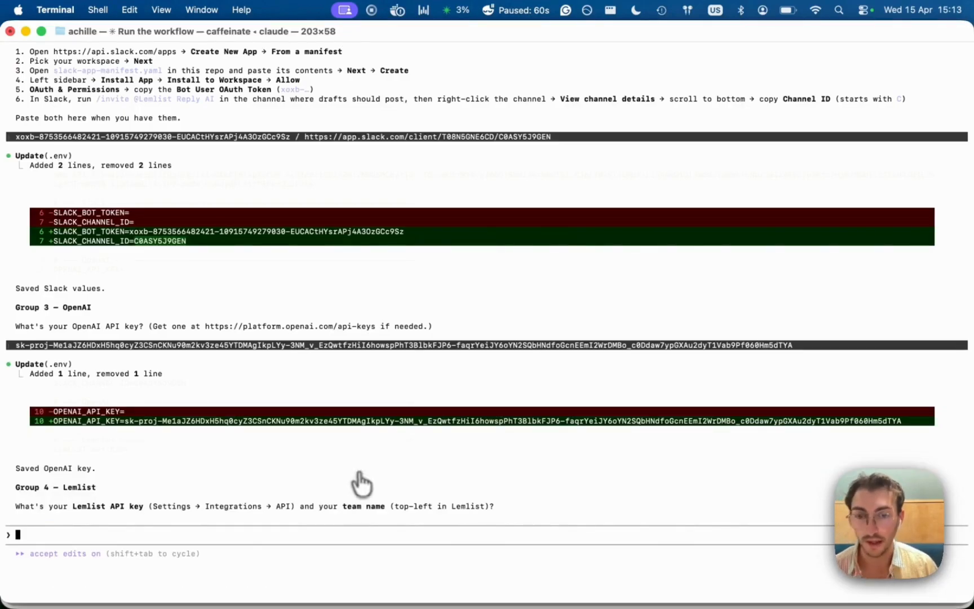
{"action": "key", "text": "super+Tab"}
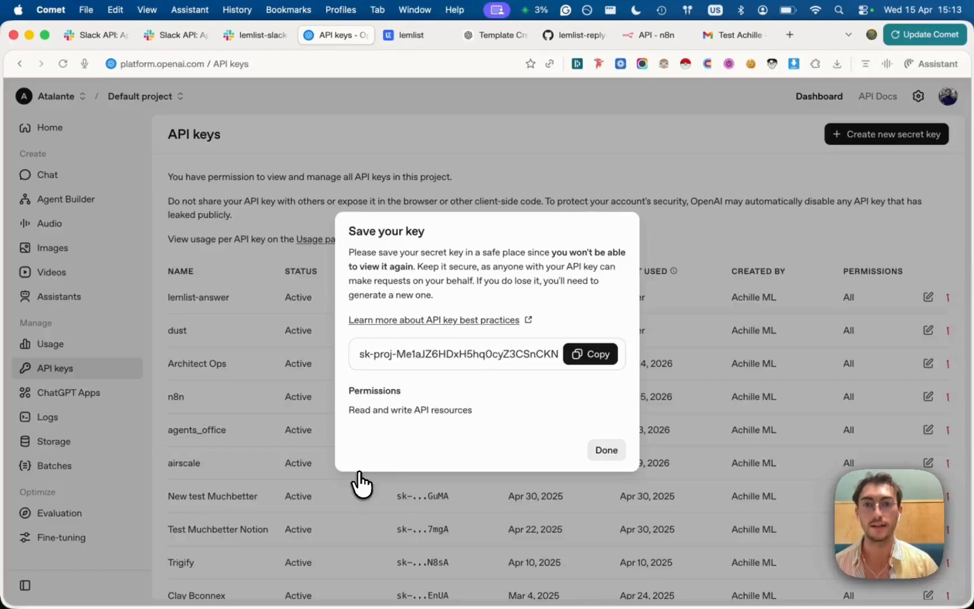
Generate a Lemlist API key named test2 and paste it at the Claude Code prompt
{"action": "left_click", "coordinate": [414, 40]}
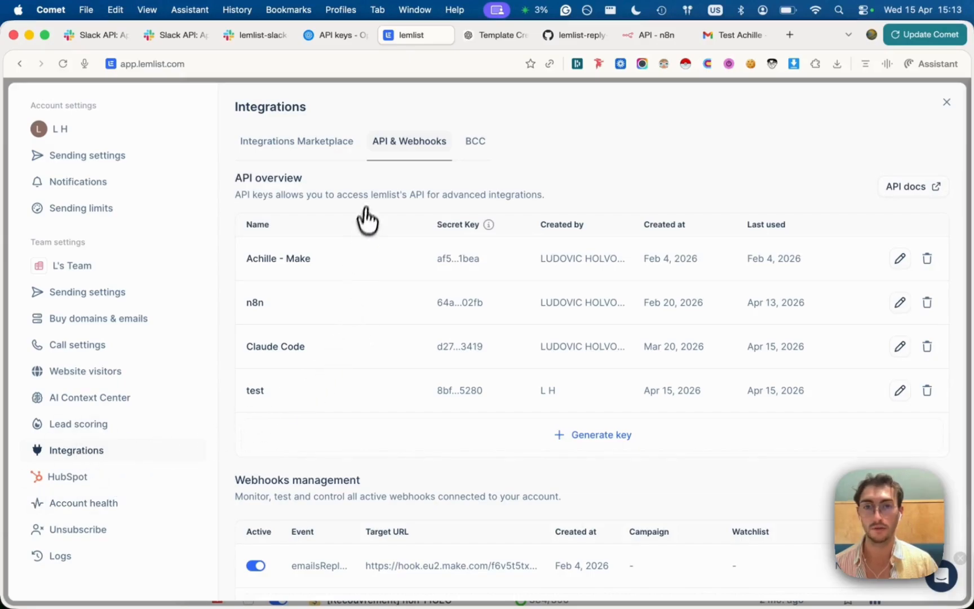
{"action": "left_click", "coordinate": [576, 445]}
{"action": "left_click", "coordinate": [482, 353]}
{"action": "type", "text": "test2"}
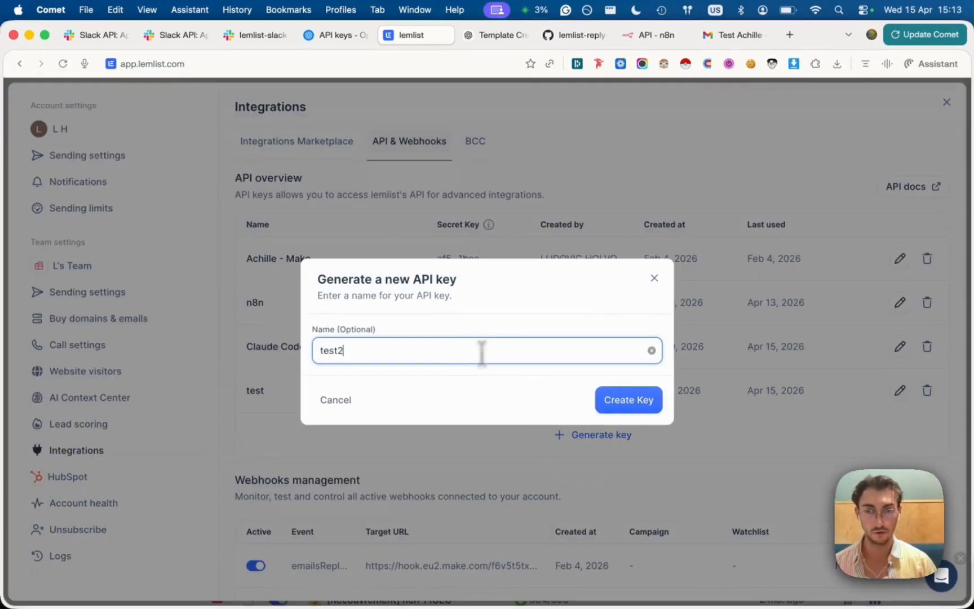
{"action": "left_click", "coordinate": [643, 404]}
{"action": "left_click", "coordinate": [532, 353]}
{"action": "key", "text": "super+Tab"}
{"action": "key", "text": "super+v"}
{"action": "type", "text": "/"}
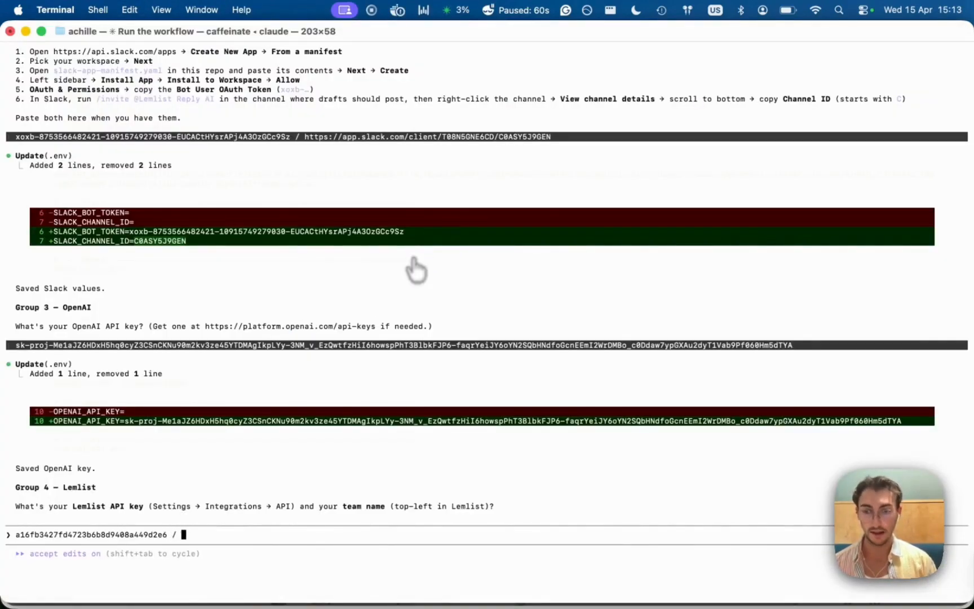
Copy the team name L's Team from Lemlist's team settings
{"action": "key", "text": "super+Tab"}
{"action": "left_click", "coordinate": [217, 136]}
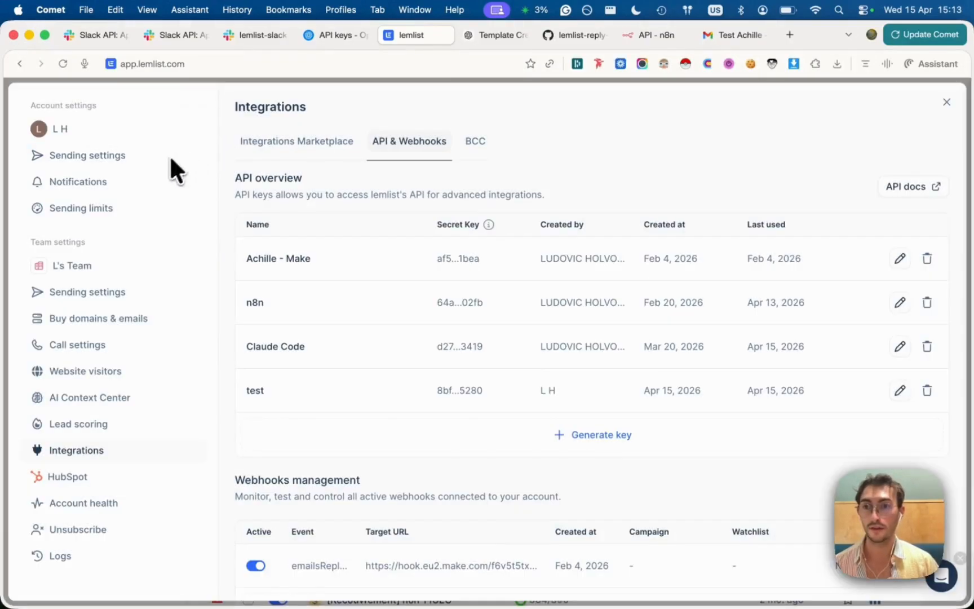
{"action": "left_click", "coordinate": [100, 277]}
{"action": "double_click", "coordinate": [739, 269]}
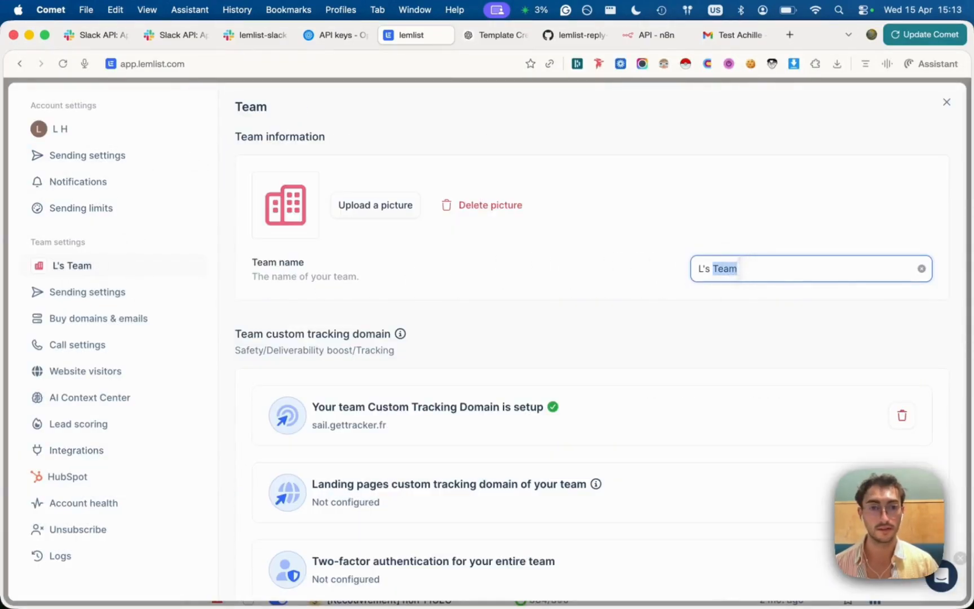
{"action": "key", "text": "super+c"}
{"action": "key", "text": "super+Tab"}
Send the Lemlist key and team name, then dictate the Acme company description
{"action": "key", "text": "super+v"}
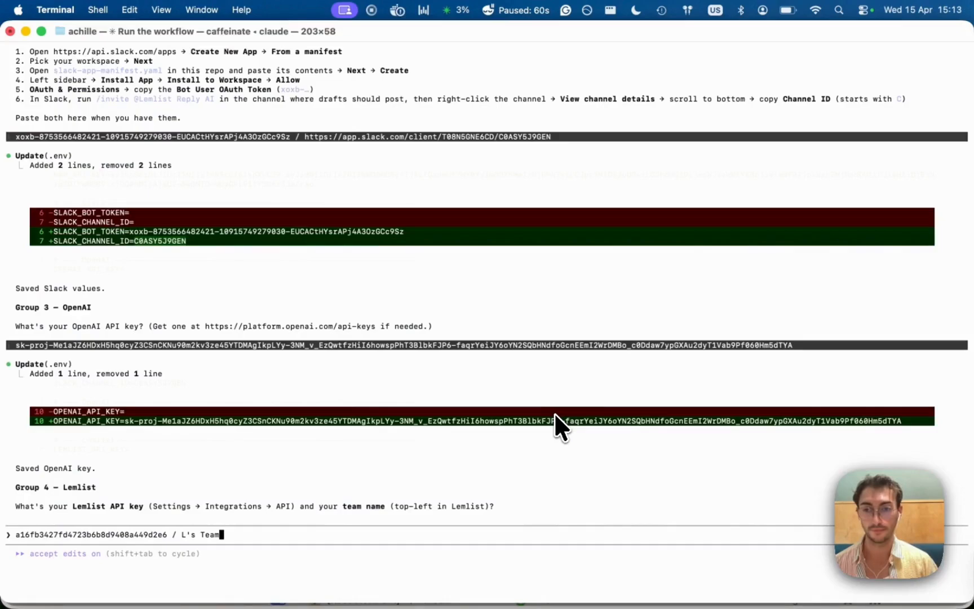
{"action": "key", "text": "Return"}
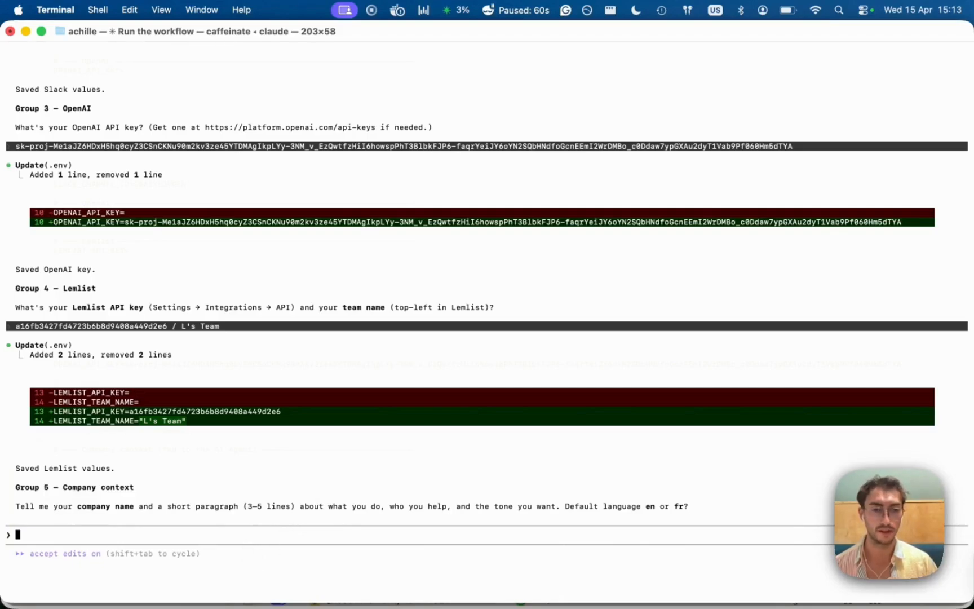
{"action": "key", "text": "fn+space"}
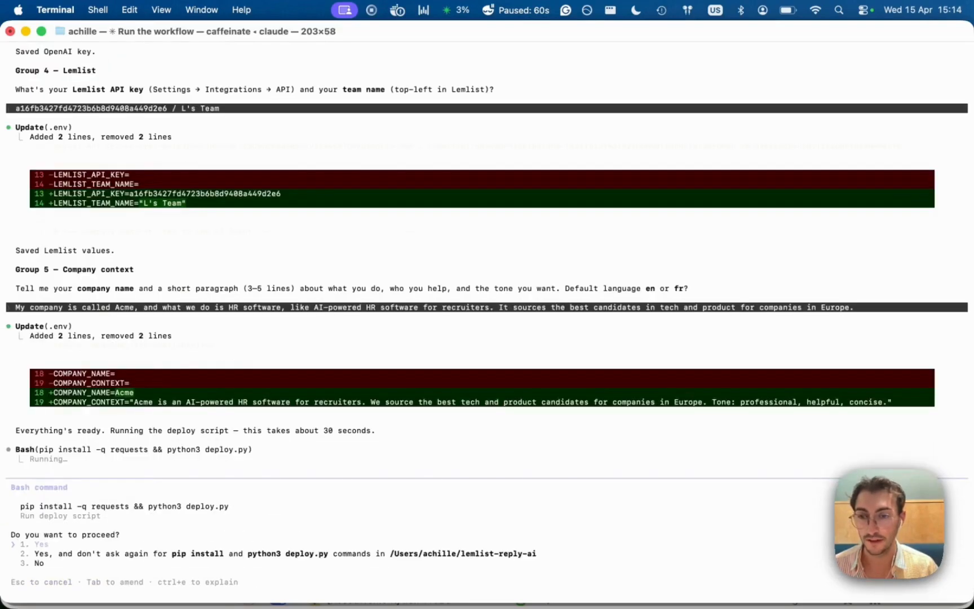
Always allow the deploy commands, run the deploy, and select the resulting webhook URL
{"action": "key", "text": "Down"}
{"action": "key", "text": "Return"}
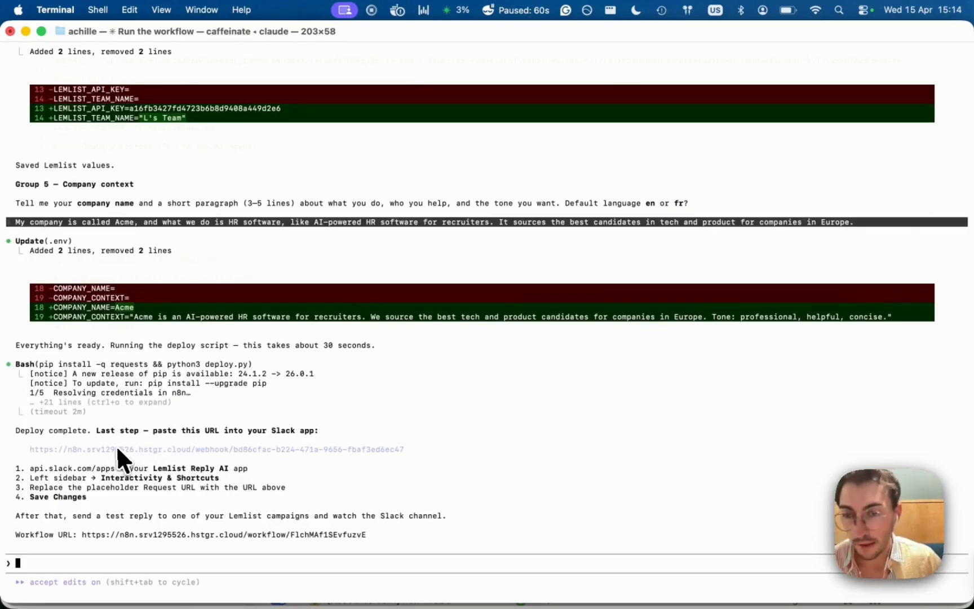
{"action": "left_click_drag", "start_coordinate": [28, 447], "coordinate": [403, 448]}
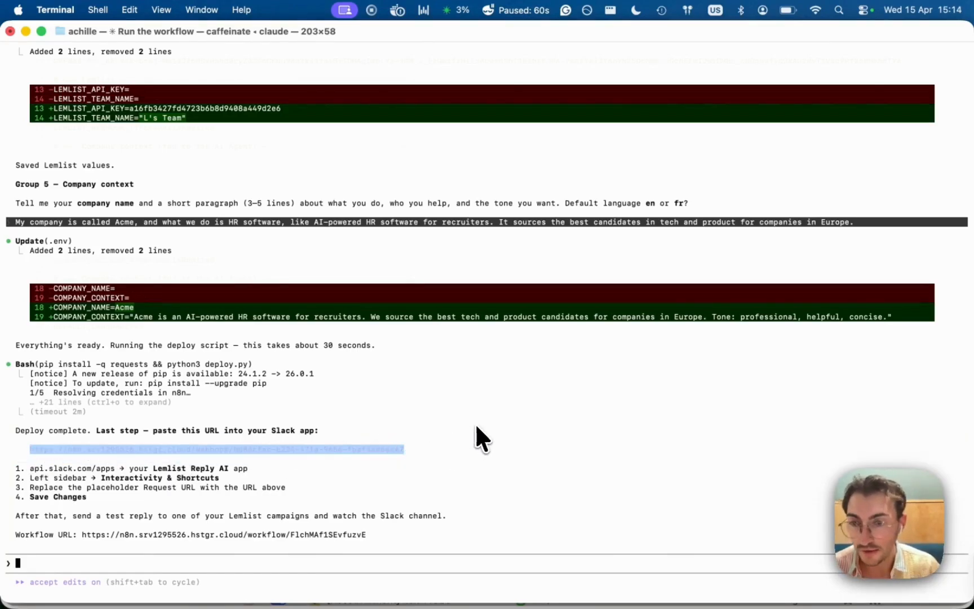
{"action": "key", "text": "super+Tab"}
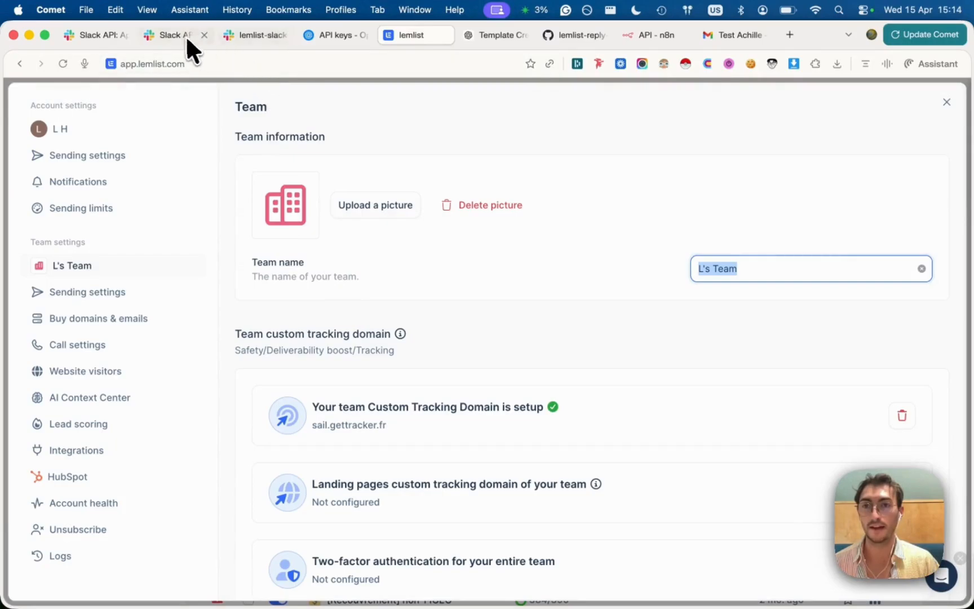
Replace the Lemlist Reply AI app's interactivity Request URL with the n8n webhook URL and save
{"action": "left_click", "coordinate": [167, 34]}
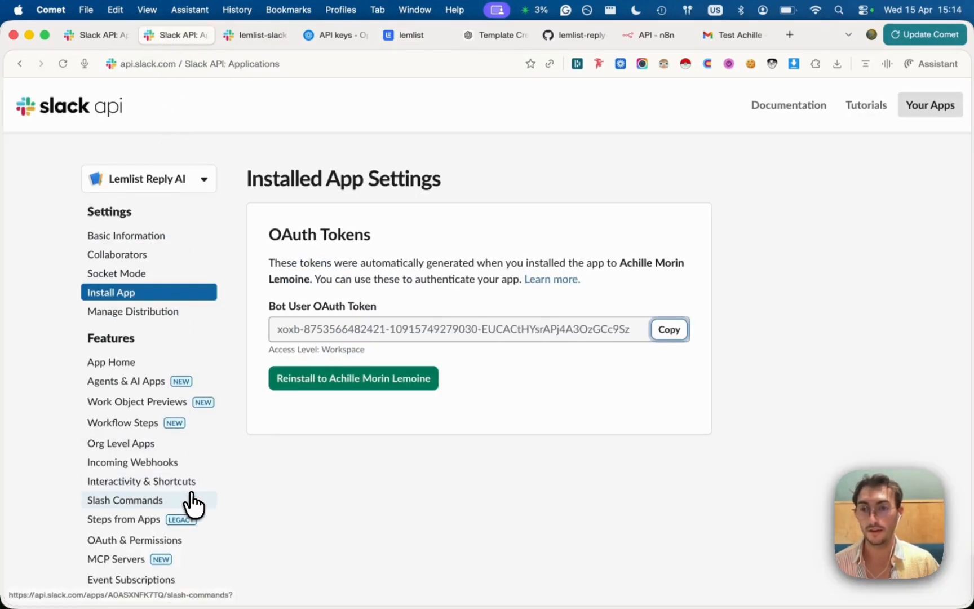
{"action": "scroll", "coordinate": [192, 503], "scroll_direction": "down", "scroll_amount": 3}
{"action": "left_click", "coordinate": [163, 405]}
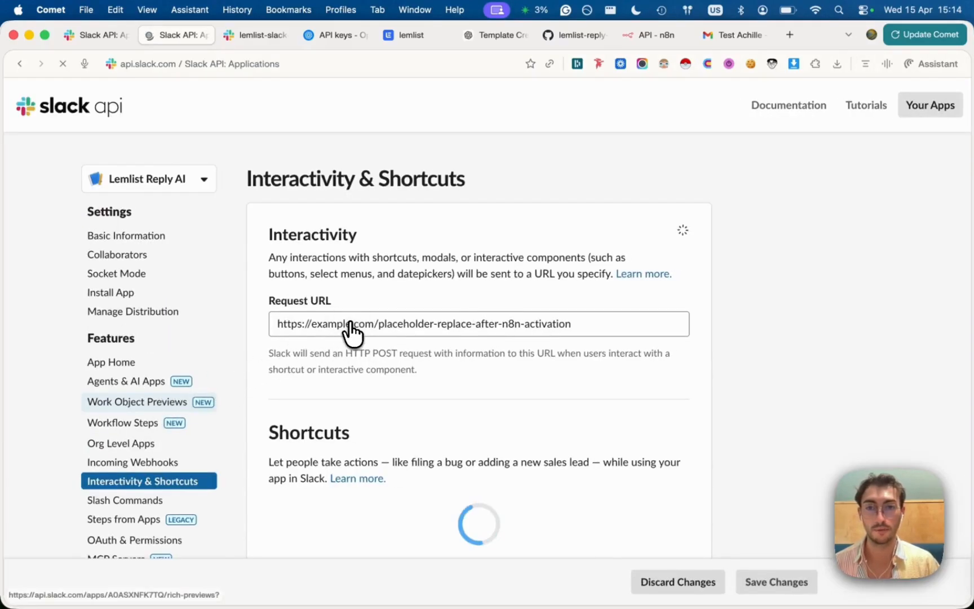
{"action": "triple_click", "coordinate": [351, 325]}
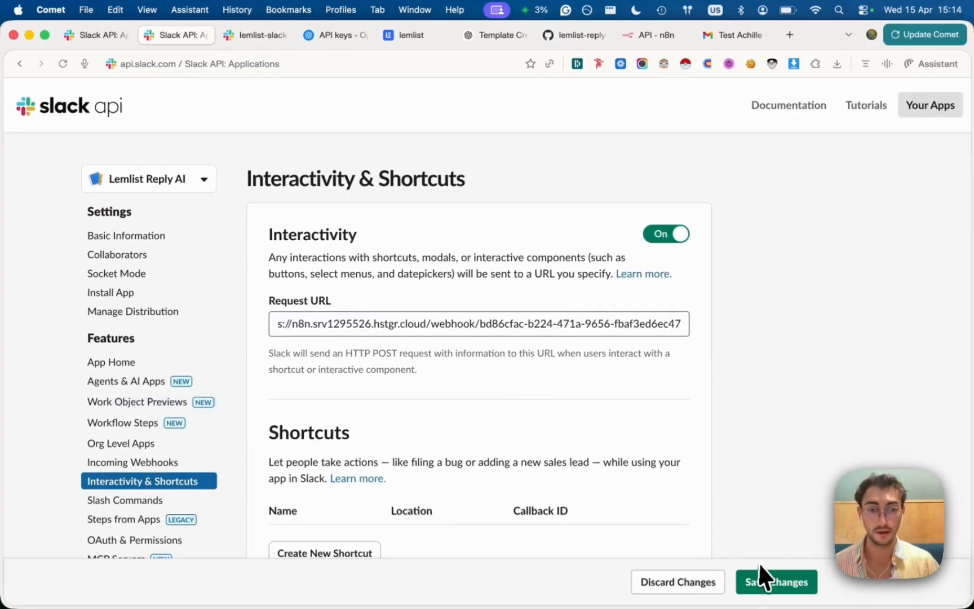
{"action": "left_click", "coordinate": [763, 579]}
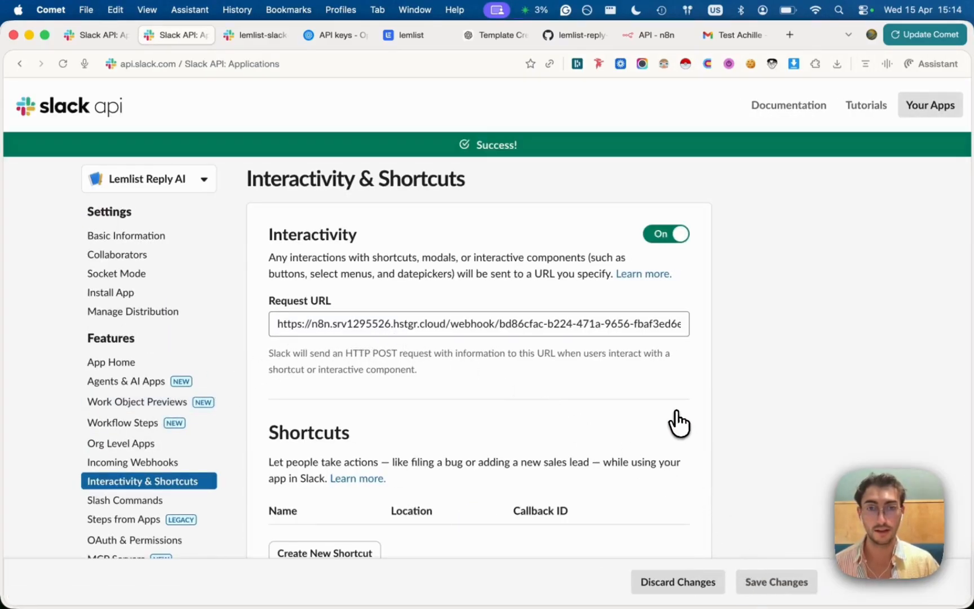
{"action": "key", "text": "cmd+Tab"}
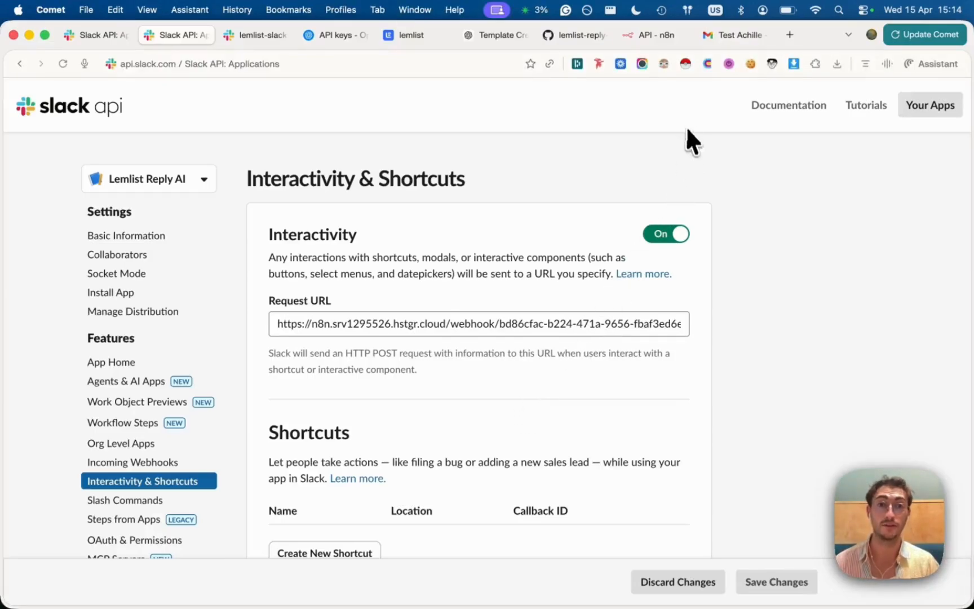
{"action": "left_click", "coordinate": [643, 33]}
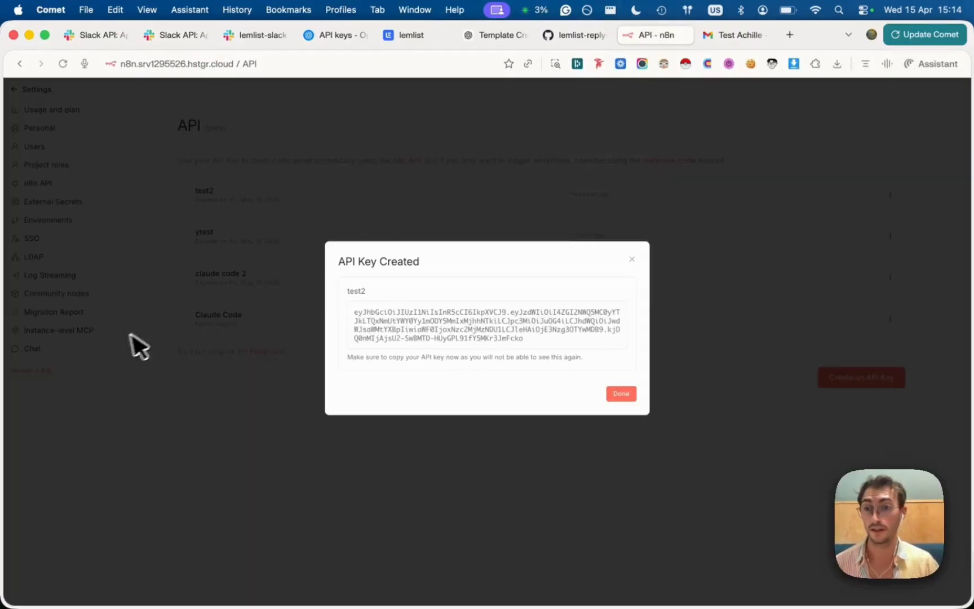
Open the '[Template] Lemlist Reply AI (single-team)' workflow and inspect both flows on the canvas
{"action": "left_click", "coordinate": [634, 258]}
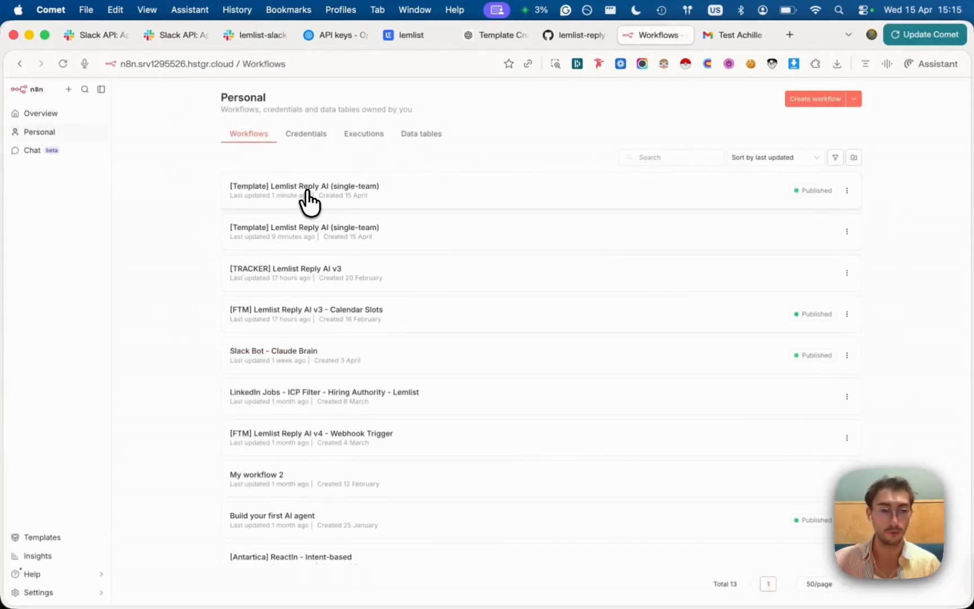
{"action": "left_click", "coordinate": [309, 200]}
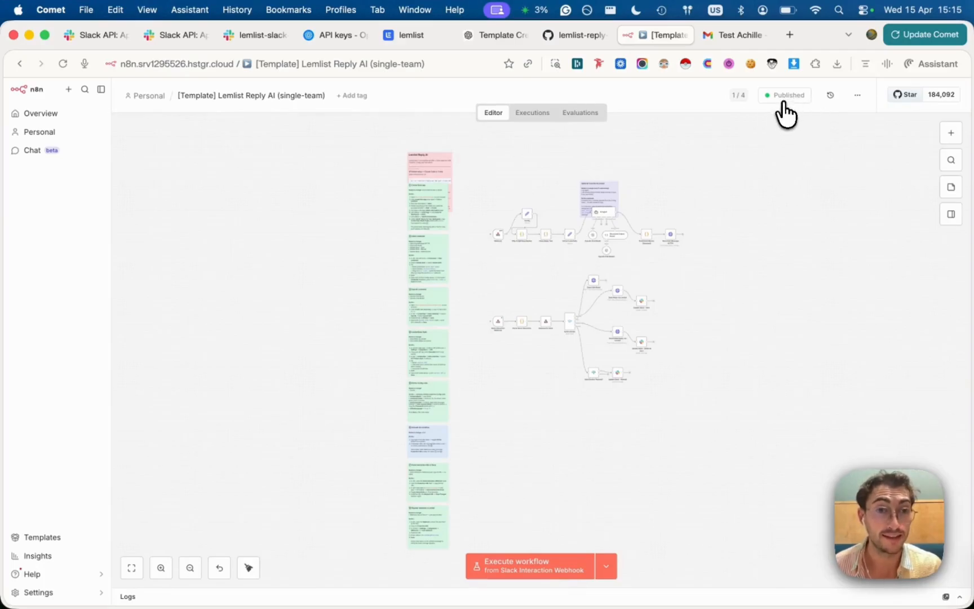
{"action": "scroll", "coordinate": [750, 254], "scroll_direction": "up", "scroll_amount": 10}
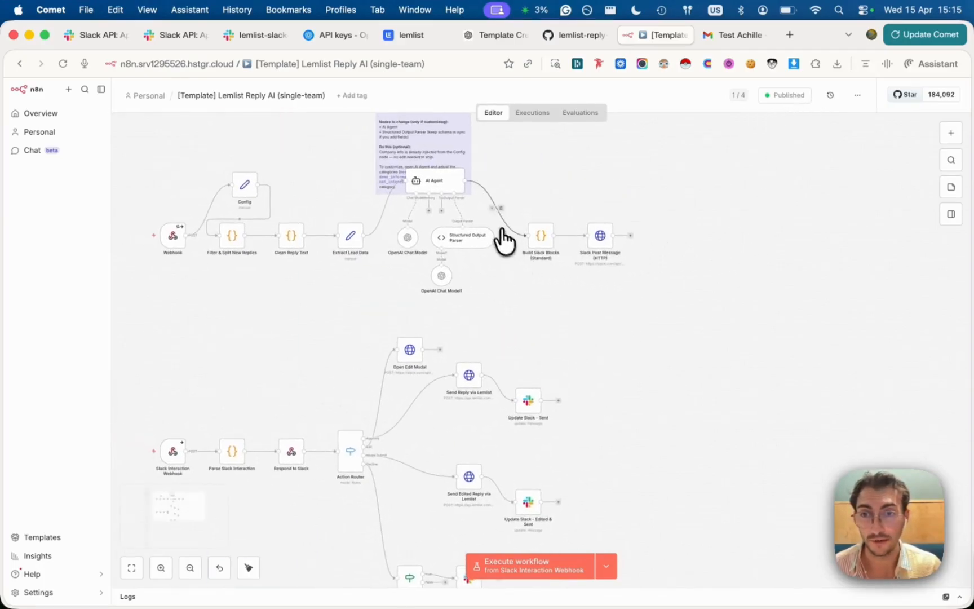
{"action": "scroll", "coordinate": [322, 370], "scroll_direction": "down", "scroll_amount": 3}
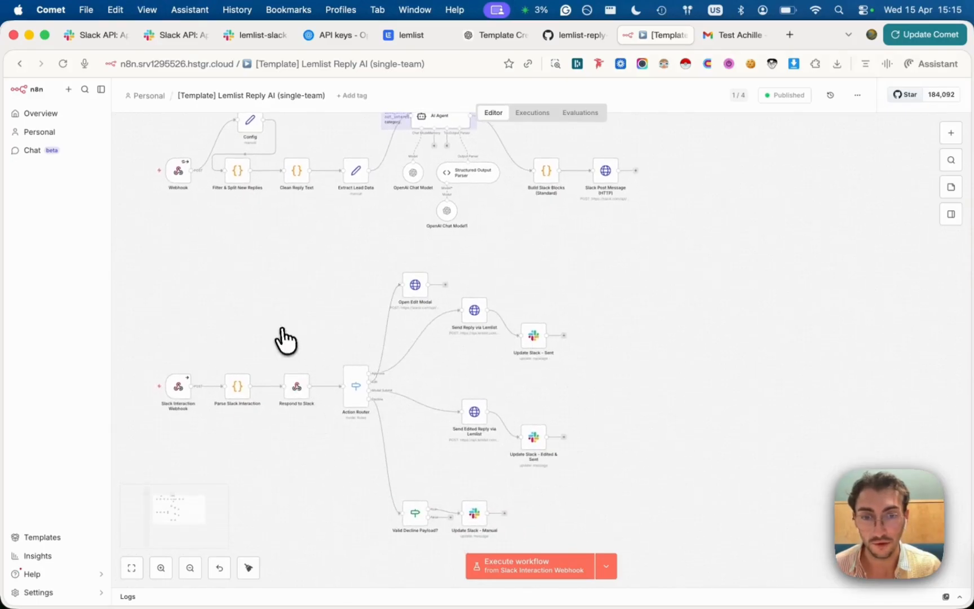
{"action": "scroll", "coordinate": [287, 342], "scroll_direction": "up", "scroll_amount": 3}
{"action": "scroll", "coordinate": [286, 342], "scroll_direction": "left", "scroll_amount": 2}
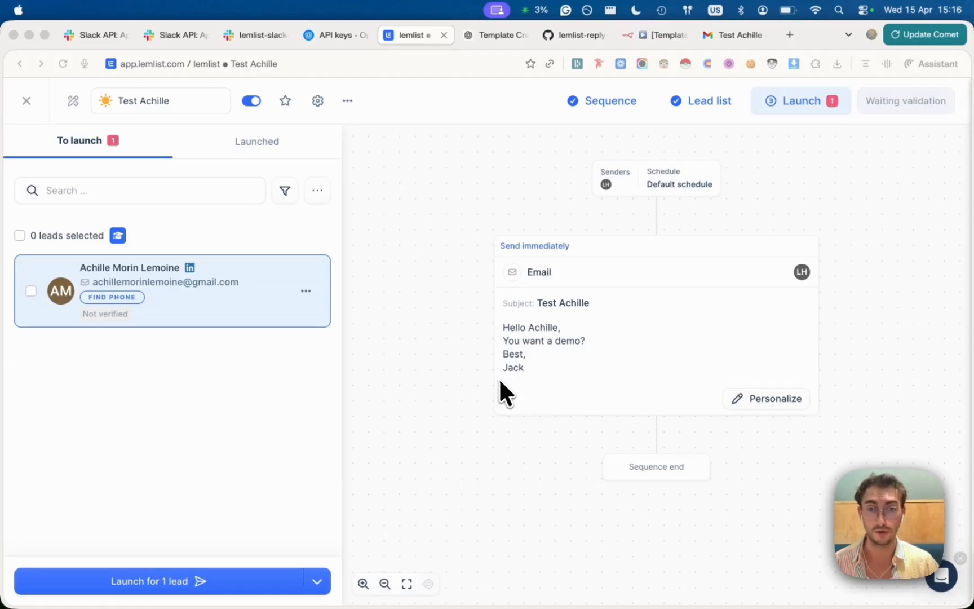
Launch the test campaign for its 1 lead and confirm in the launch recap
{"action": "left_click", "coordinate": [168, 580]}
{"action": "left_click", "coordinate": [170, 583]}
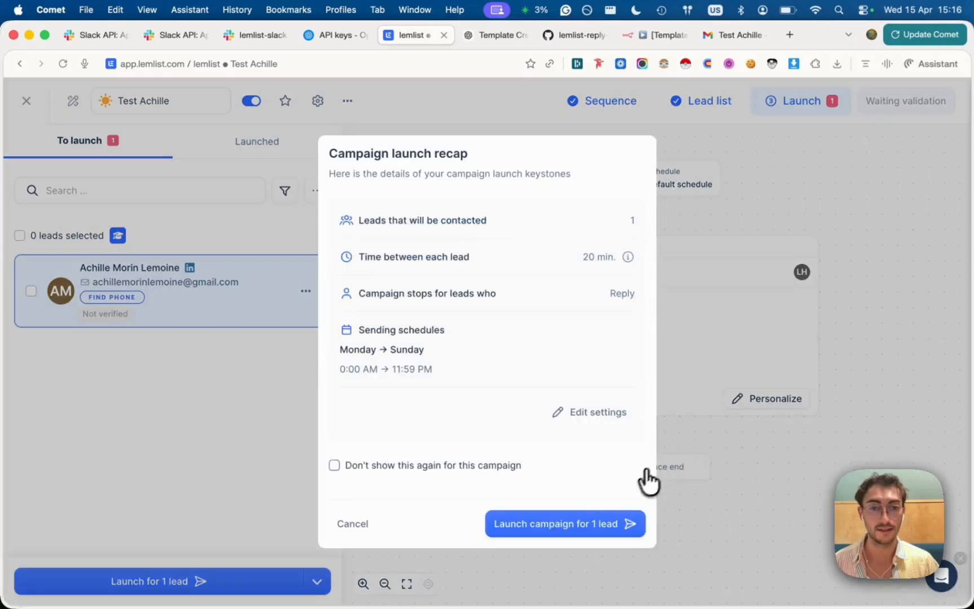
{"action": "left_click", "coordinate": [578, 523]}
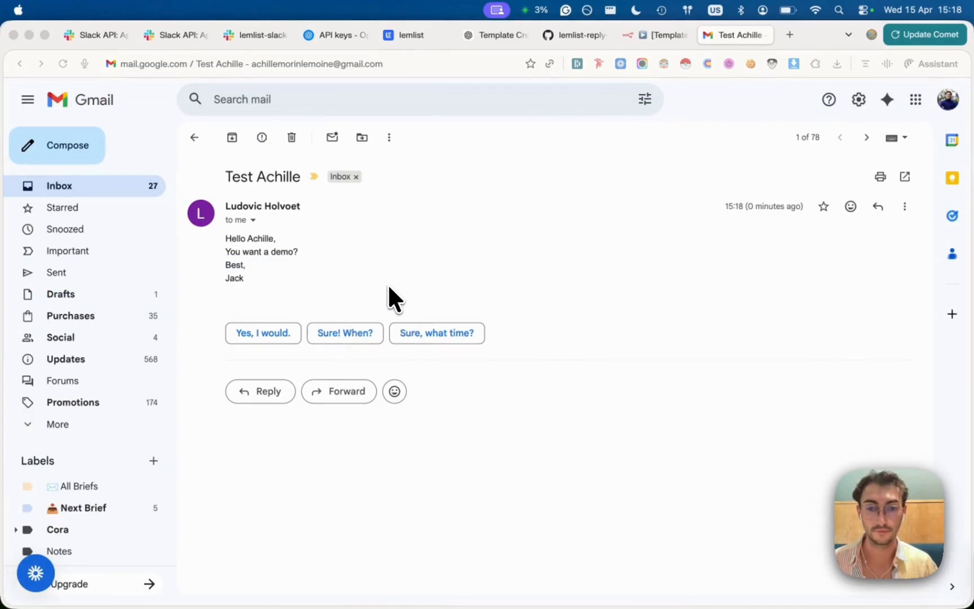
Reply 'Hey there, yes ok. I'd like to meet next week on Monday.', signed with the lead's name, and send
{"action": "left_click", "coordinate": [287, 304]}
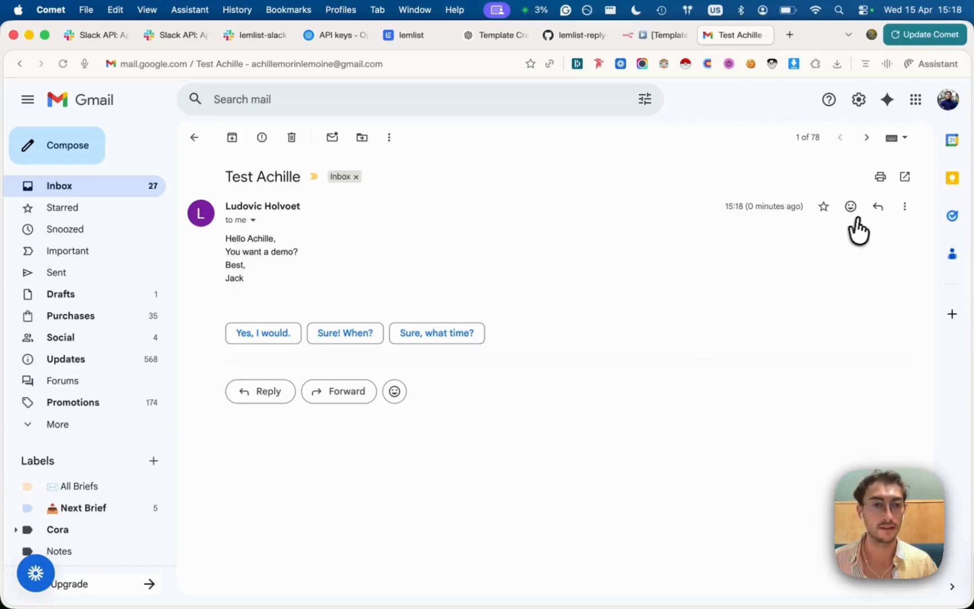
{"action": "left_click", "coordinate": [878, 207]}
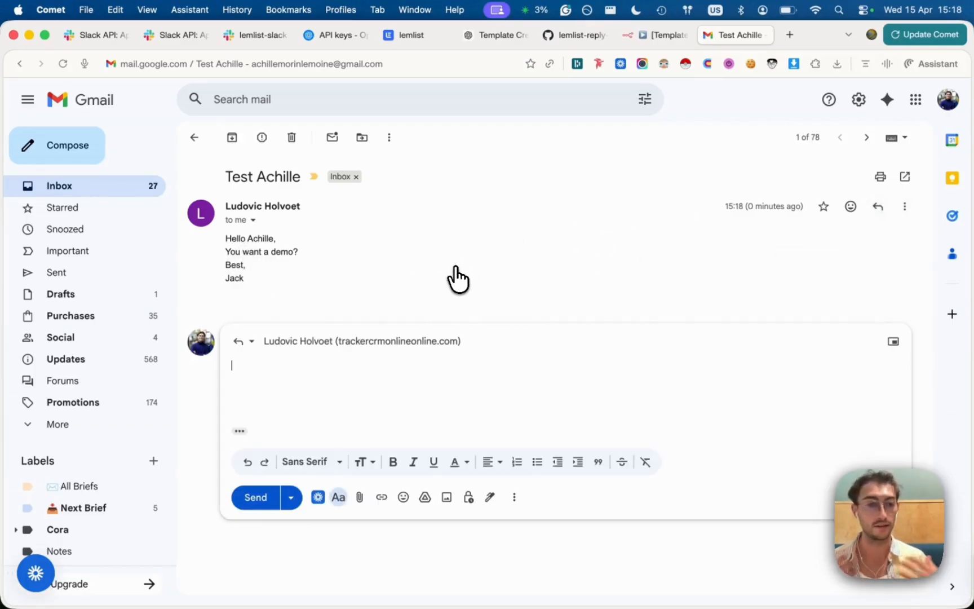
{"action": "type", "text": "Hey"}
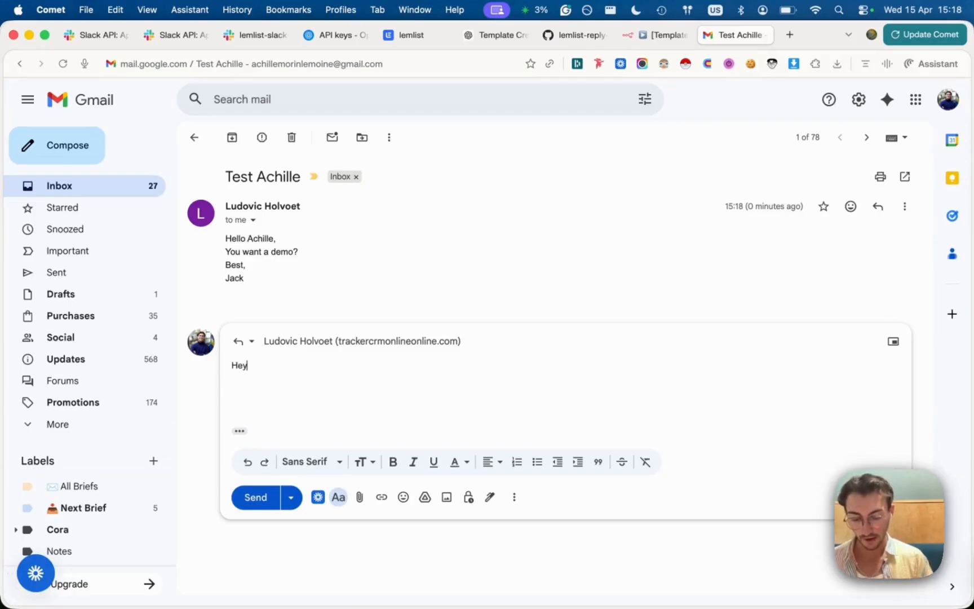
{"action": "type", "text": " there, "}
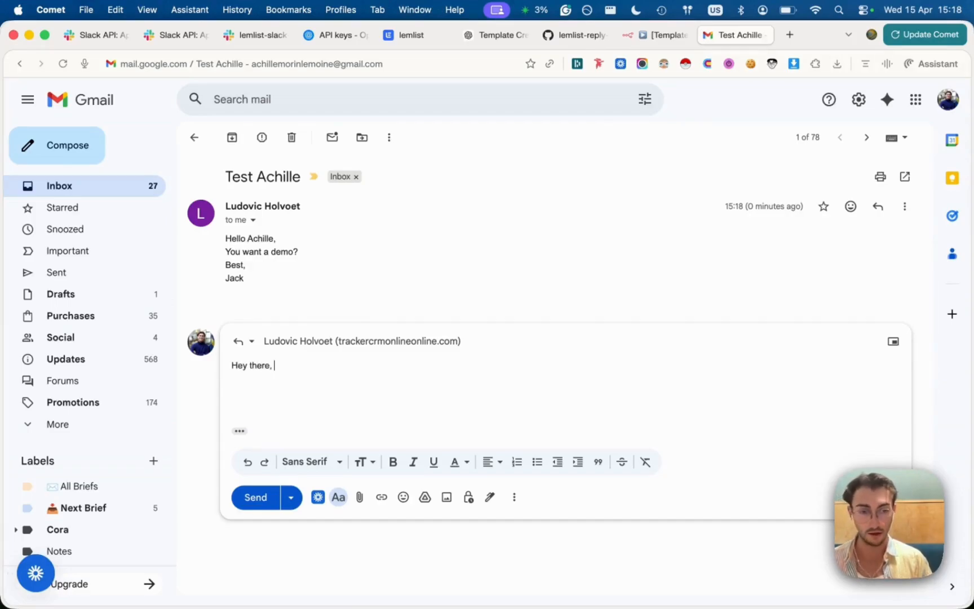
{"action": "type", "text": "yes "}
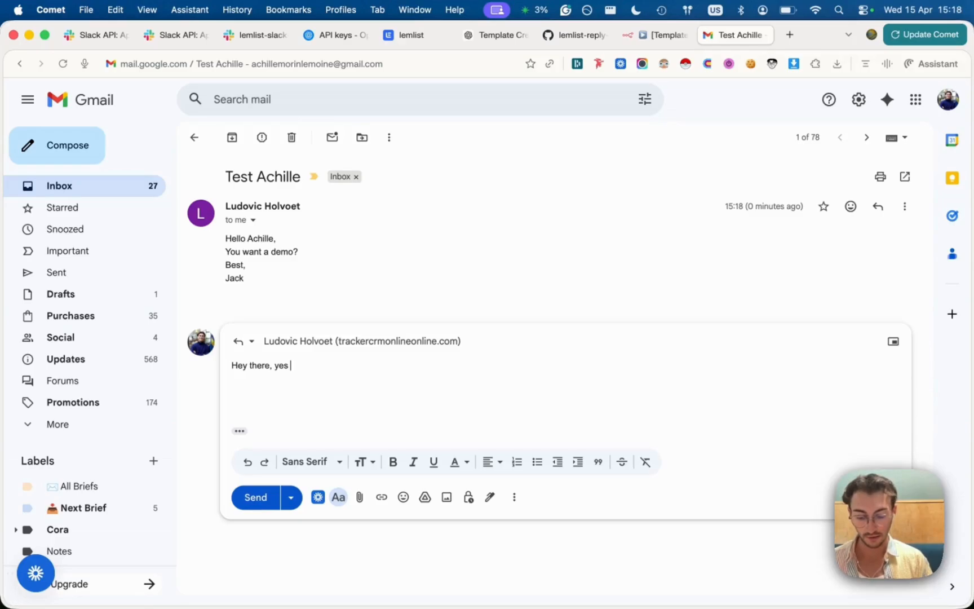
{"action": "type", "text": "ok."}
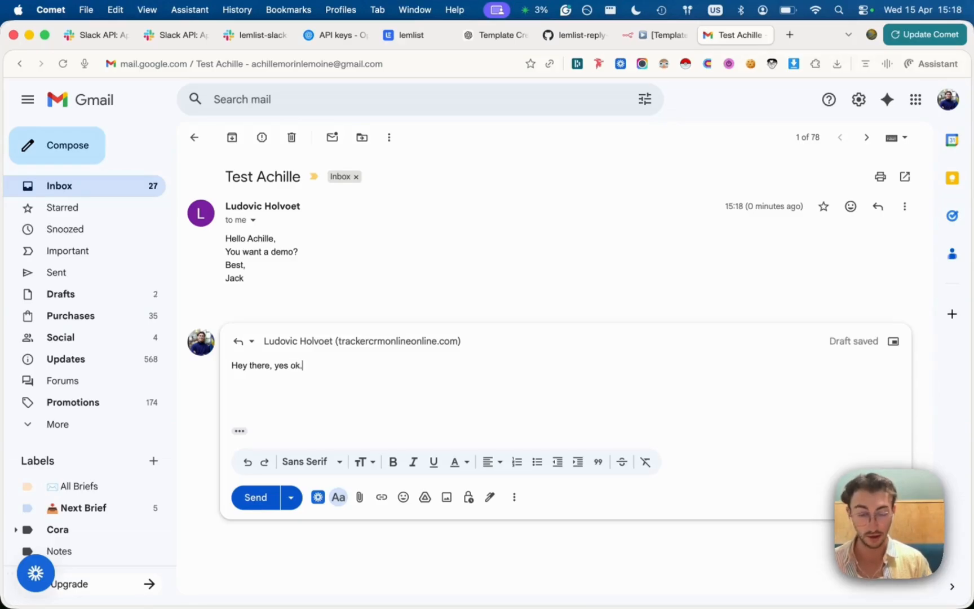
{"action": "key", "text": "Return"}
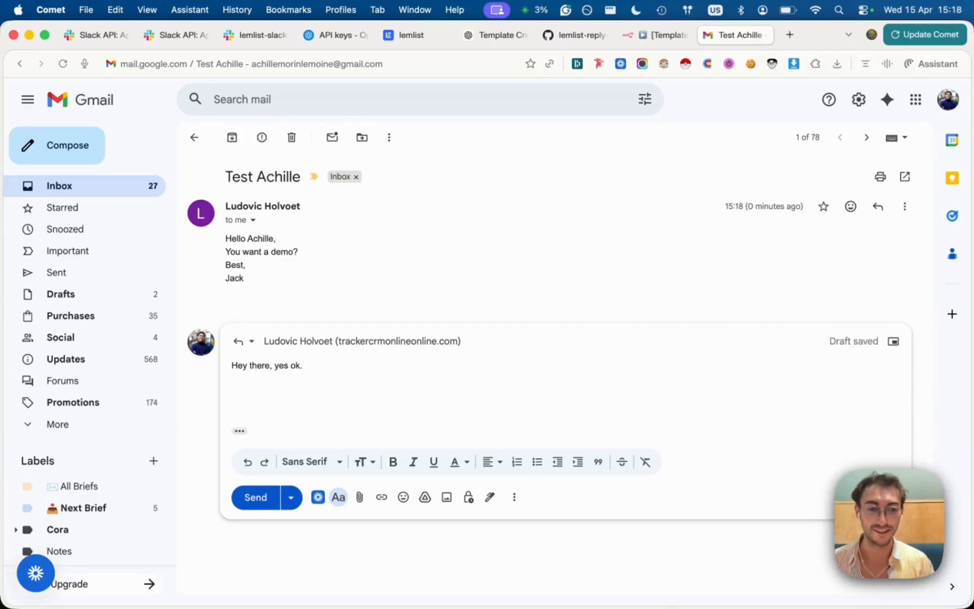
{"action": "type", "text": "I'd like to meet next week on M"}
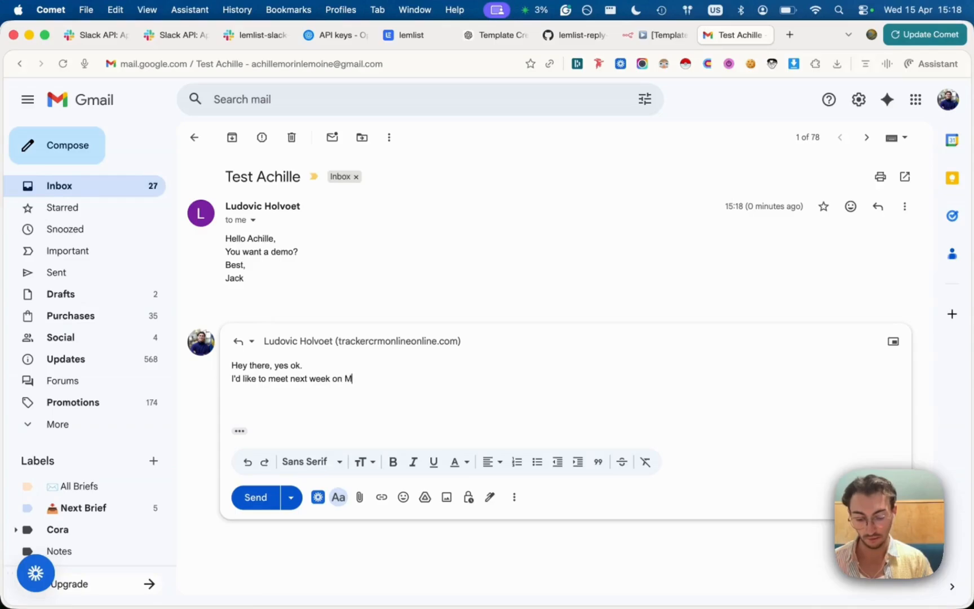
{"action": "type", "text": "onday."}
{"action": "key", "text": "Return"}
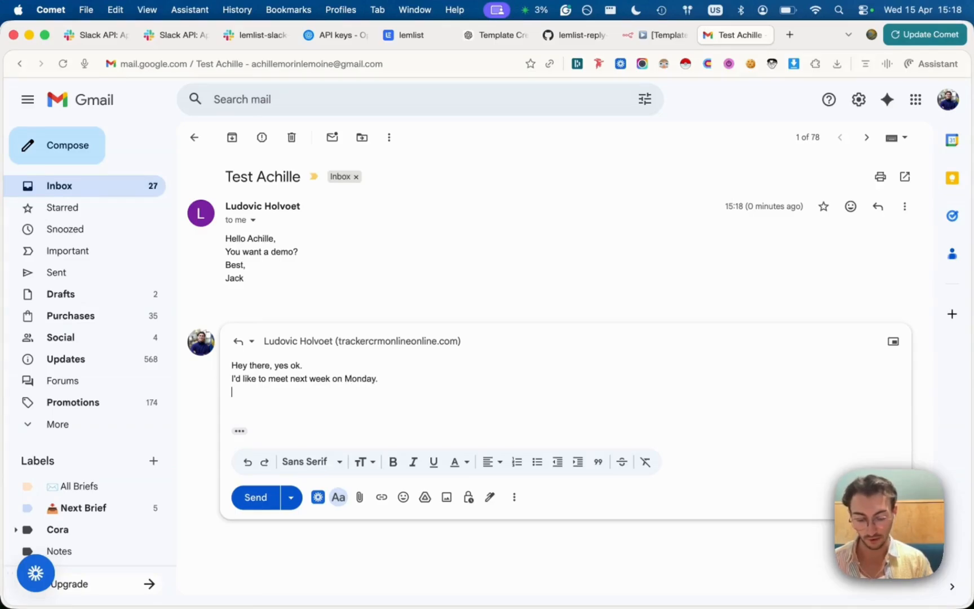
{"action": "type", "text": "Achille"}
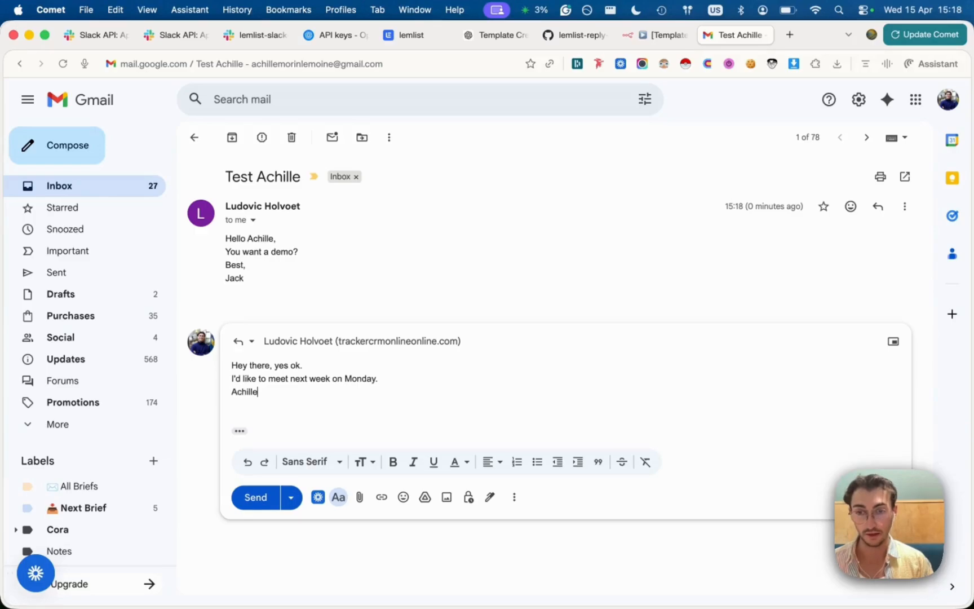
{"action": "key", "text": "super+Return"}
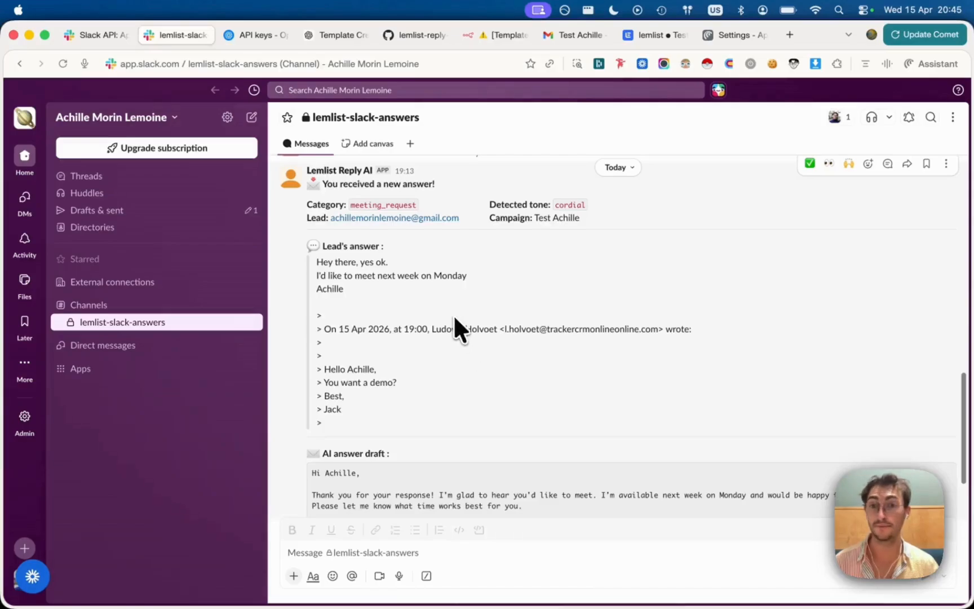
Review the lead's answer and open the AI draft in the Modify the draft dialog
{"action": "scroll", "coordinate": [349, 293], "scroll_direction": "up", "scroll_amount": 1}
{"action": "scroll", "coordinate": [348, 294], "scroll_direction": "down", "scroll_amount": 1}
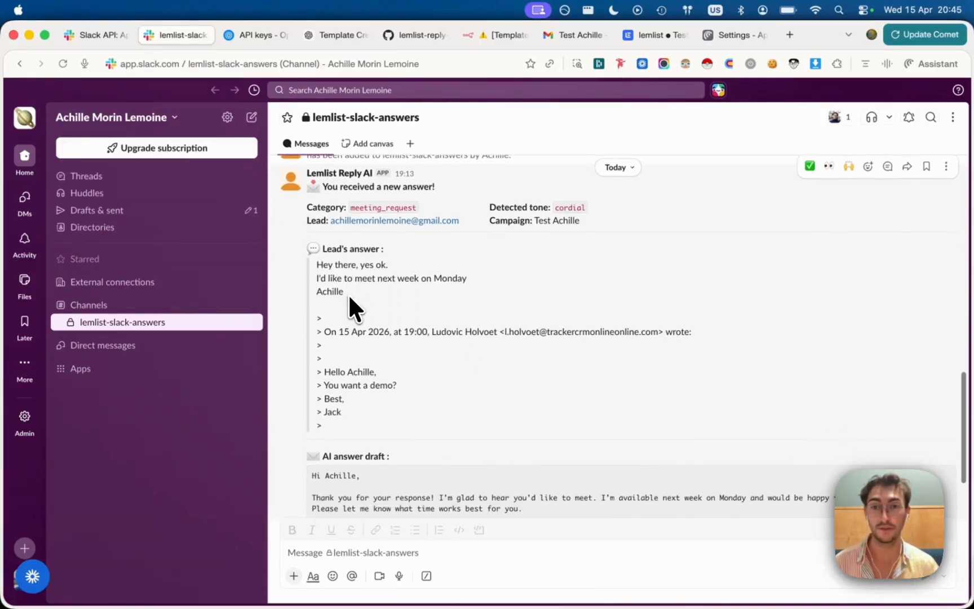
{"action": "left_click_drag", "start_coordinate": [348, 286], "coordinate": [310, 262]}
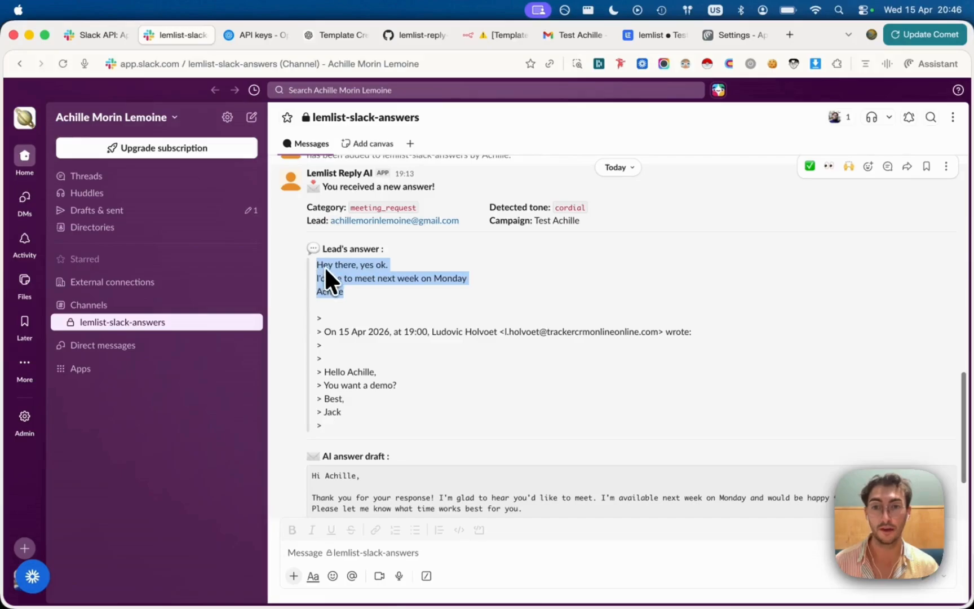
{"action": "scroll", "coordinate": [360, 288], "scroll_direction": "down", "scroll_amount": 5}
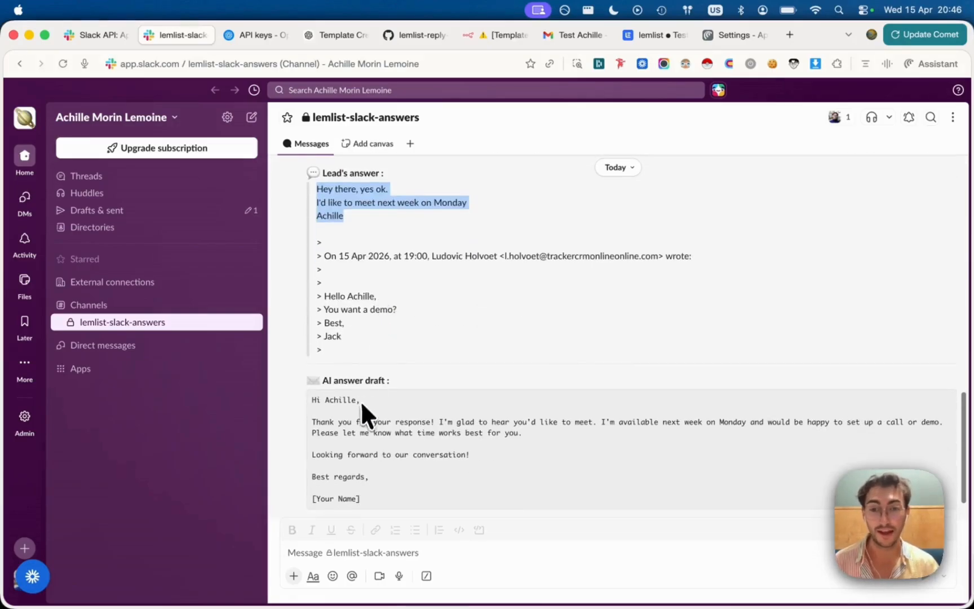
{"action": "left_click", "coordinate": [503, 440]}
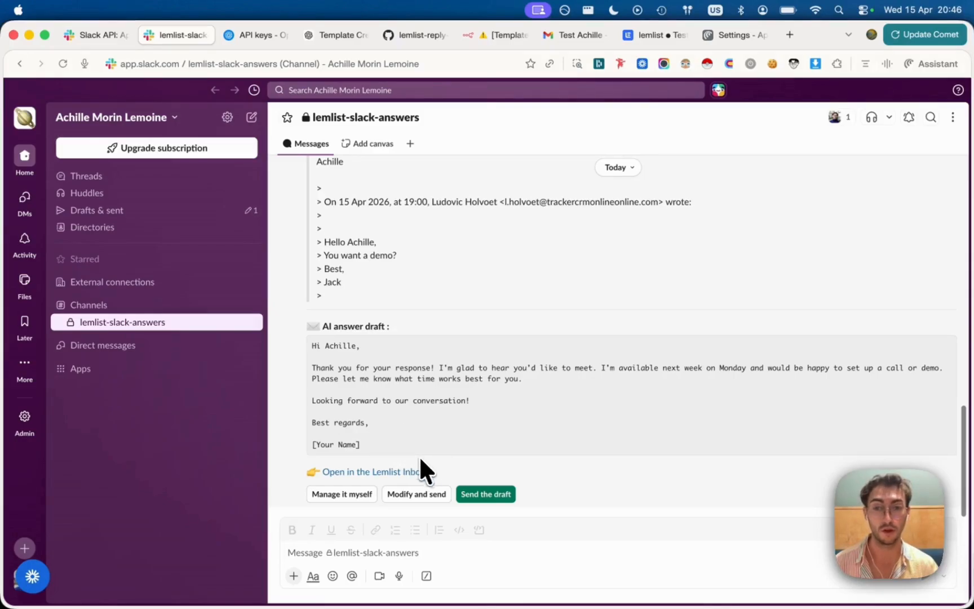
{"action": "left_click", "coordinate": [410, 495]}
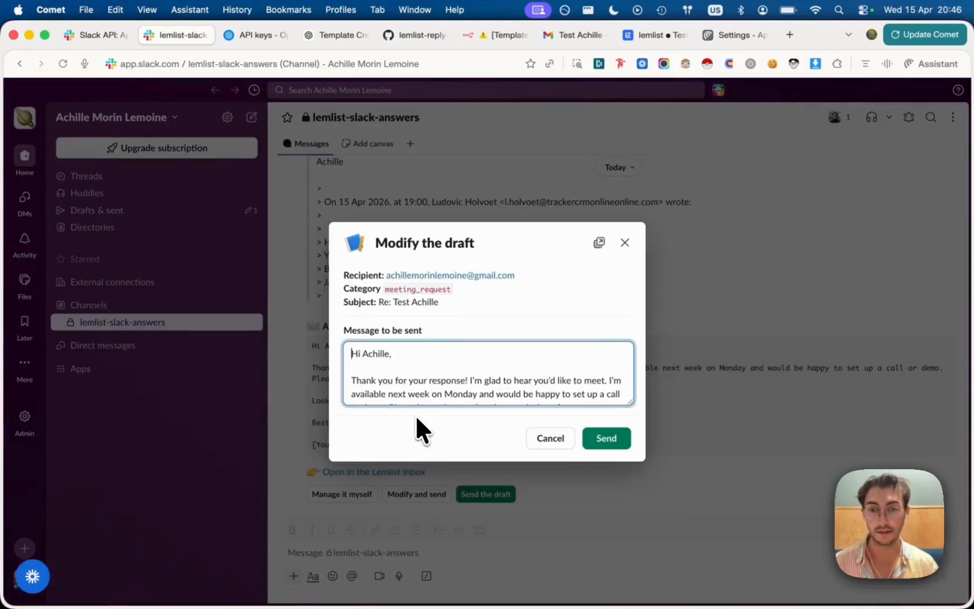
Add 'or Tuesday' after Monday and delete the sentence asking for a preferred time
{"action": "scroll", "coordinate": [415, 414], "scroll_direction": "down", "scroll_amount": 3}
{"action": "scroll", "coordinate": [409, 396], "scroll_direction": "up", "scroll_amount": 3}
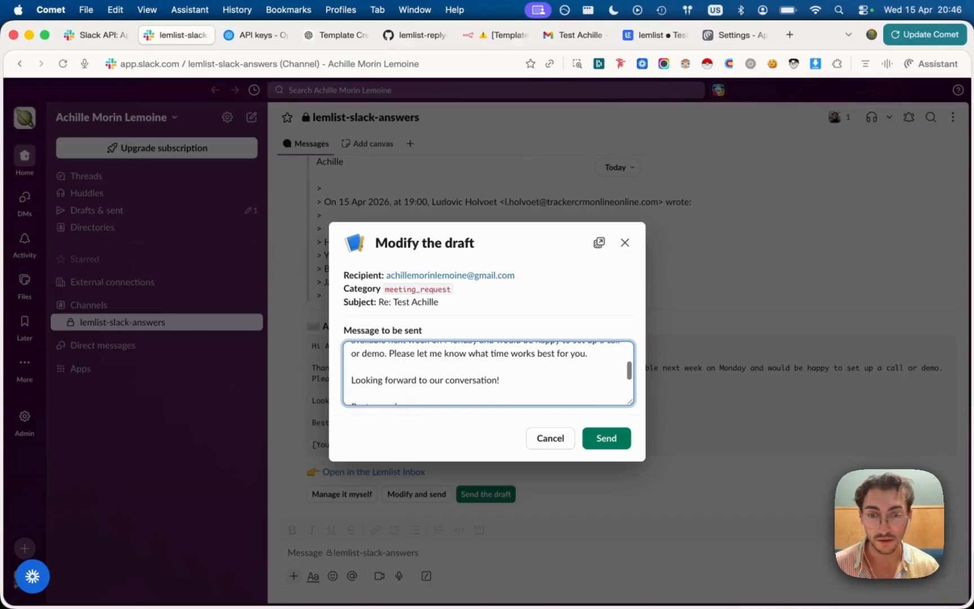
{"action": "scroll", "coordinate": [406, 378], "scroll_direction": "up", "scroll_amount": 2}
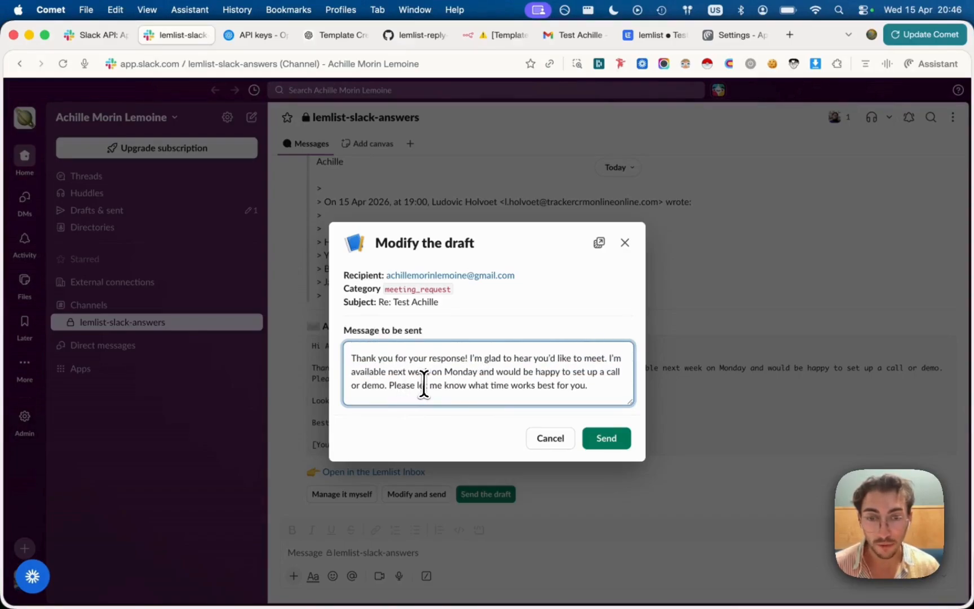
{"action": "left_click", "coordinate": [478, 372]}
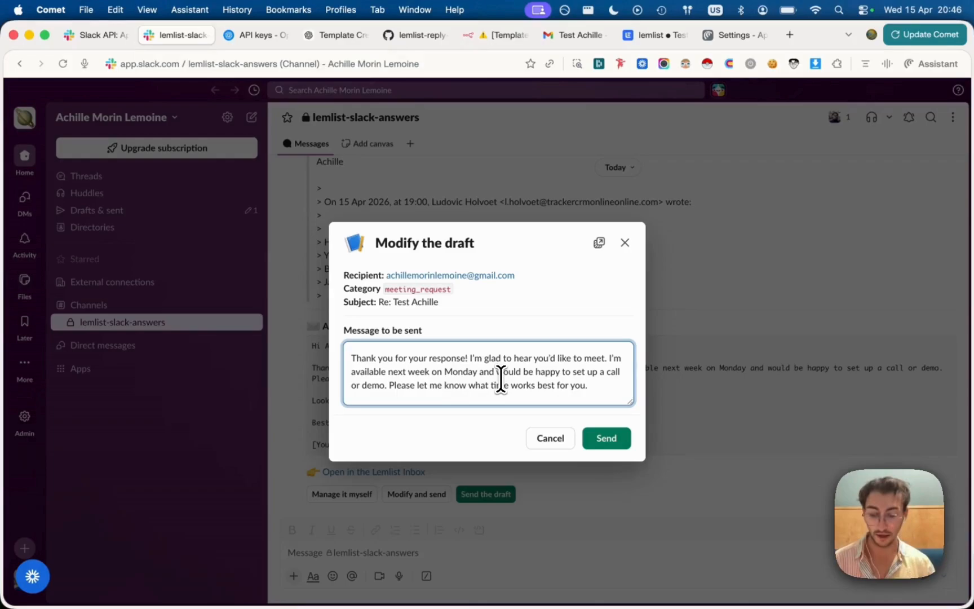
{"action": "type", "text": "or Tu"}
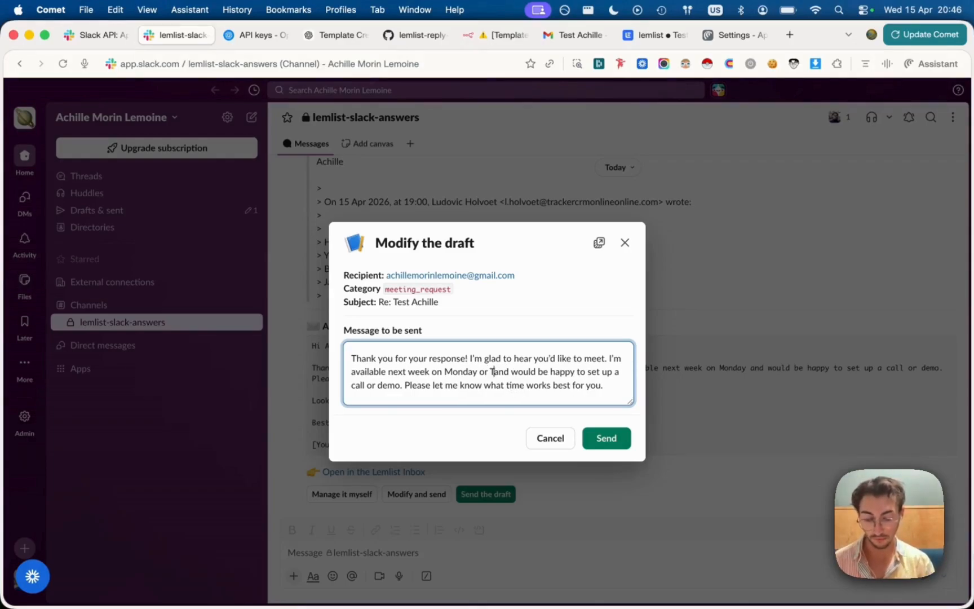
{"action": "type", "text": "esday"}
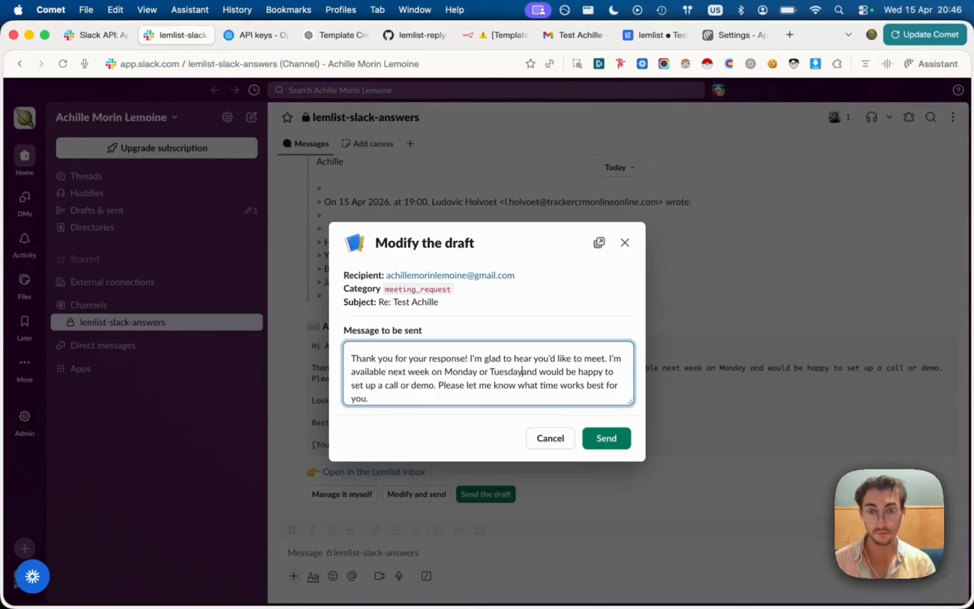
{"action": "left_click", "coordinate": [438, 388]}
{"action": "key", "text": "shift+super+Down"}
{"action": "key", "text": "BackSpace"}
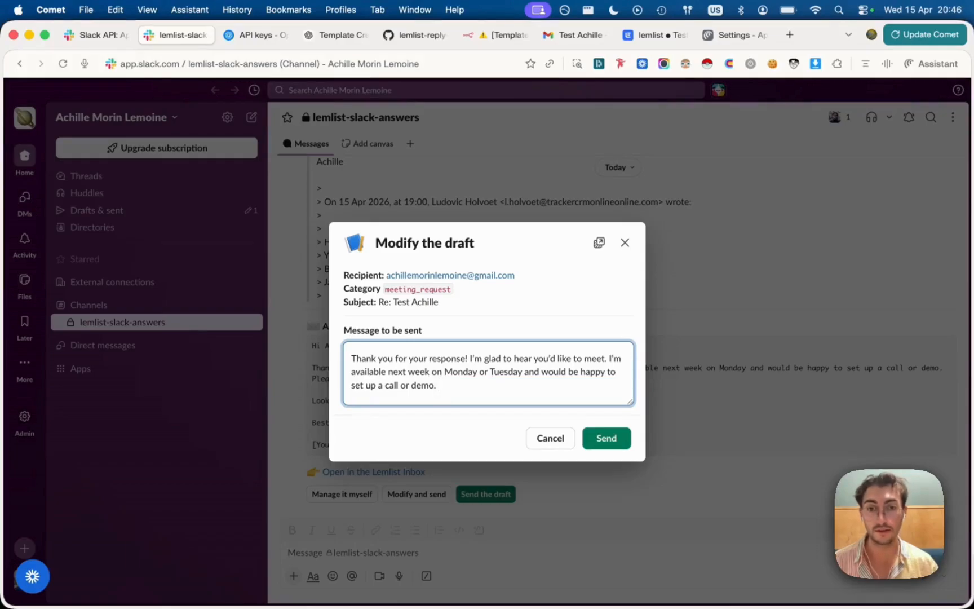
Replace the [Your Name] placeholder with the sender's name and send the reply
{"action": "scroll", "coordinate": [438, 387], "scroll_direction": "down", "scroll_amount": 3}
{"action": "double_click", "coordinate": [428, 395]}
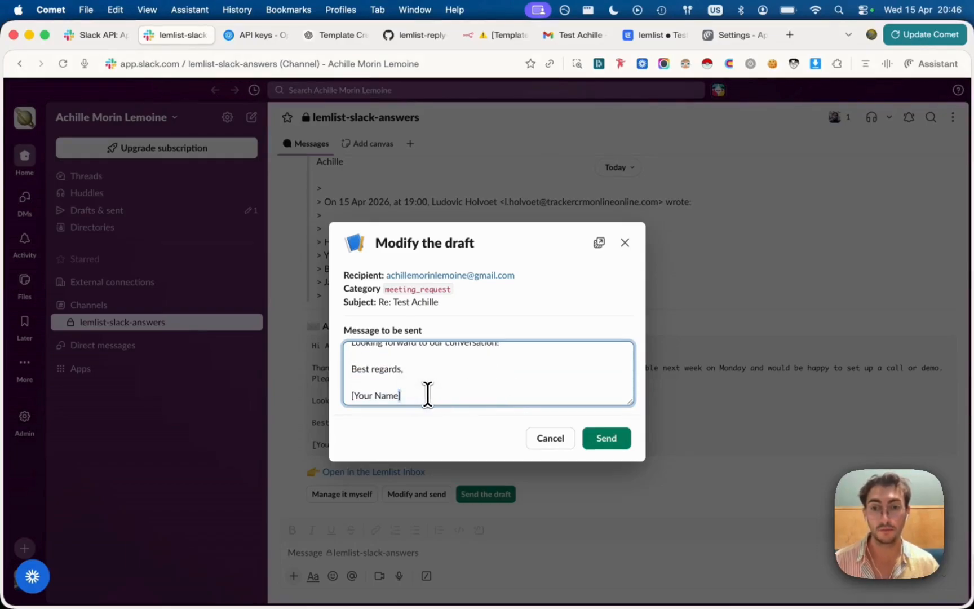
{"action": "triple_click", "coordinate": [428, 395]}
{"action": "type", "text": "Jack"}
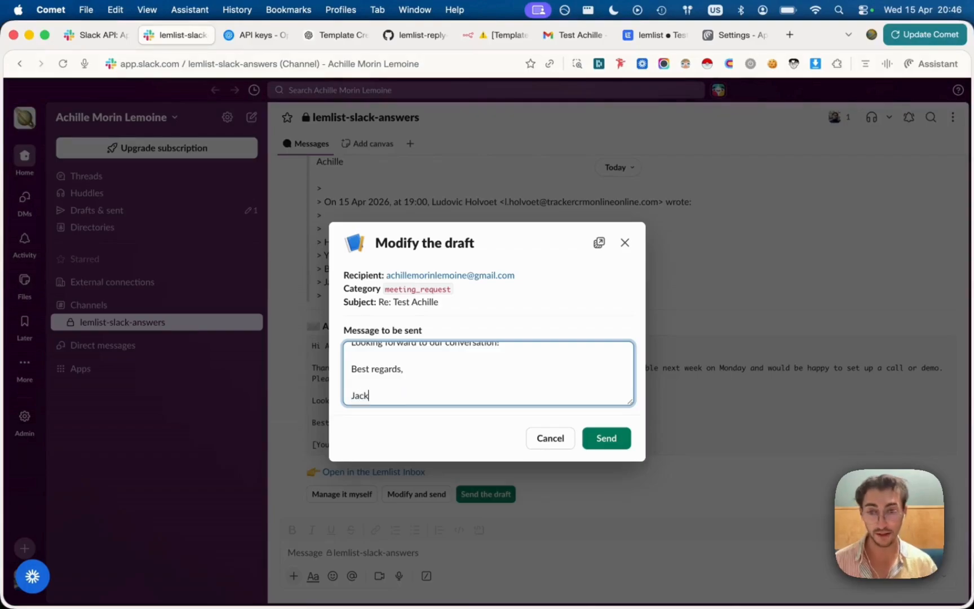
{"action": "left_click", "coordinate": [606, 441]}
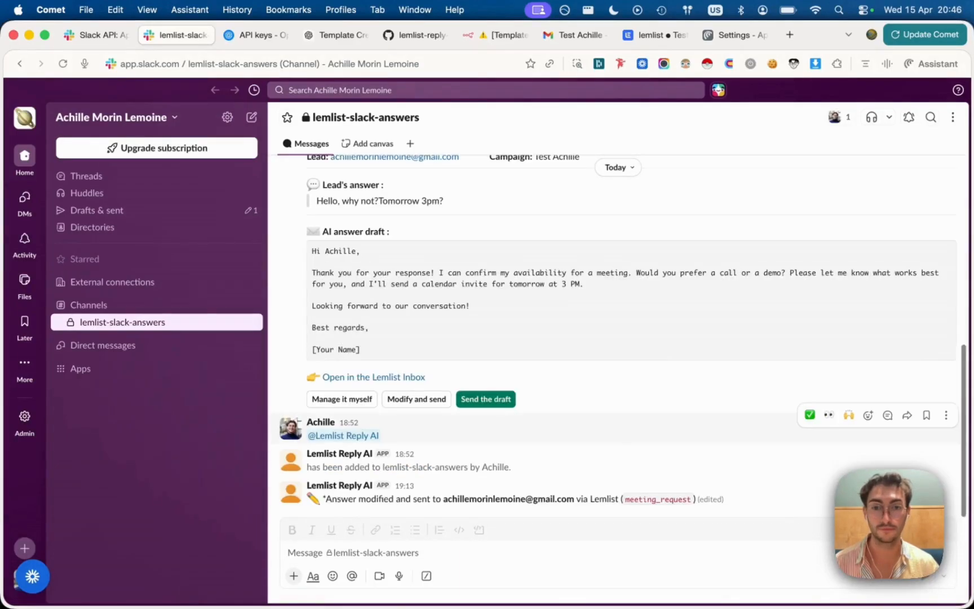
Check the 'Answer modified and sent … via Lemlist' confirmation line in the channel
{"action": "triple_click", "coordinate": [472, 497]}
{"action": "left_click", "coordinate": [472, 495]}
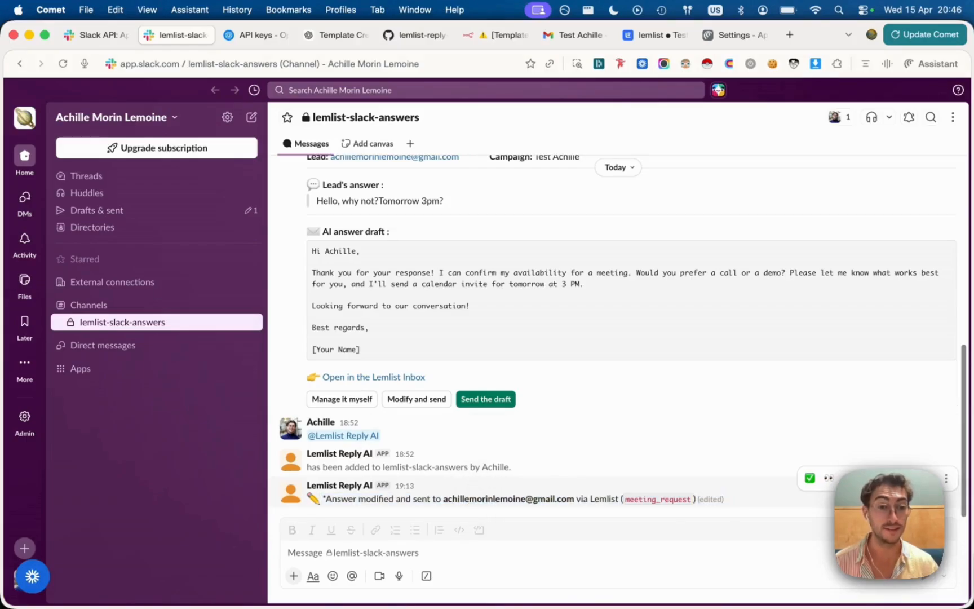